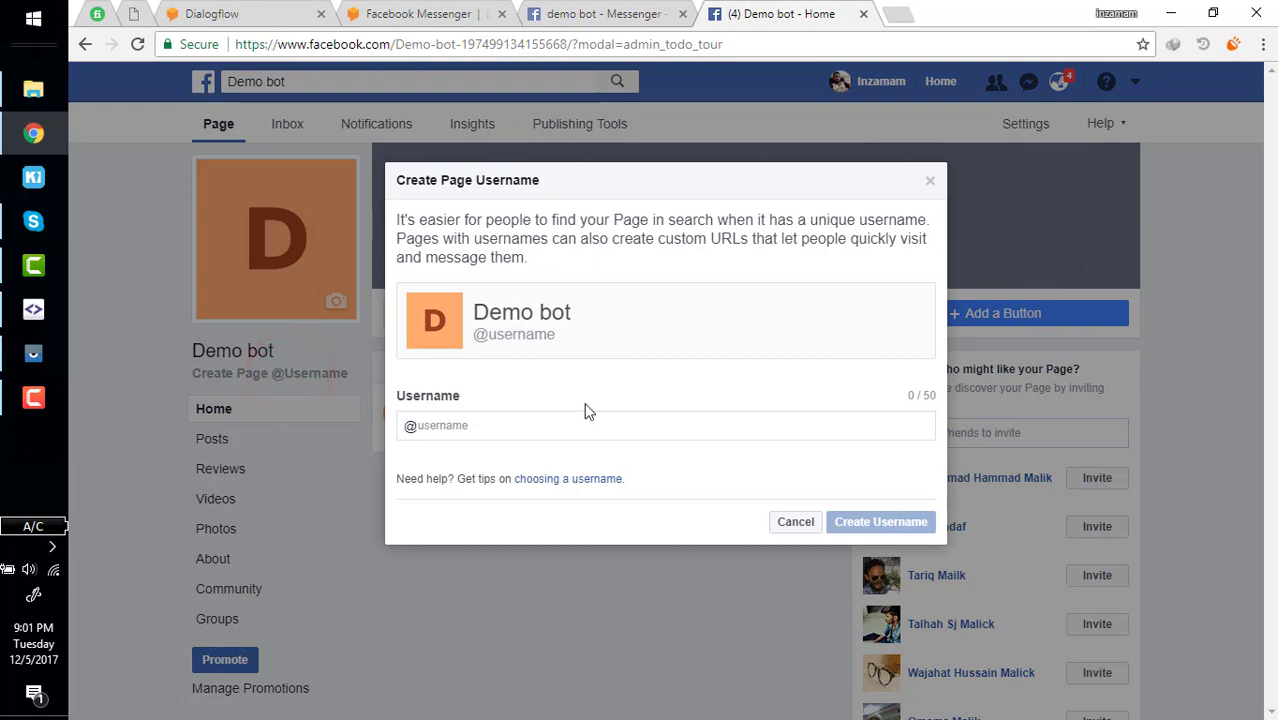
# Step: Create the username demoBot123456789 for the Demo bot page
pyautogui.click(508, 428)
pyautogui.write('demoBot123456789')
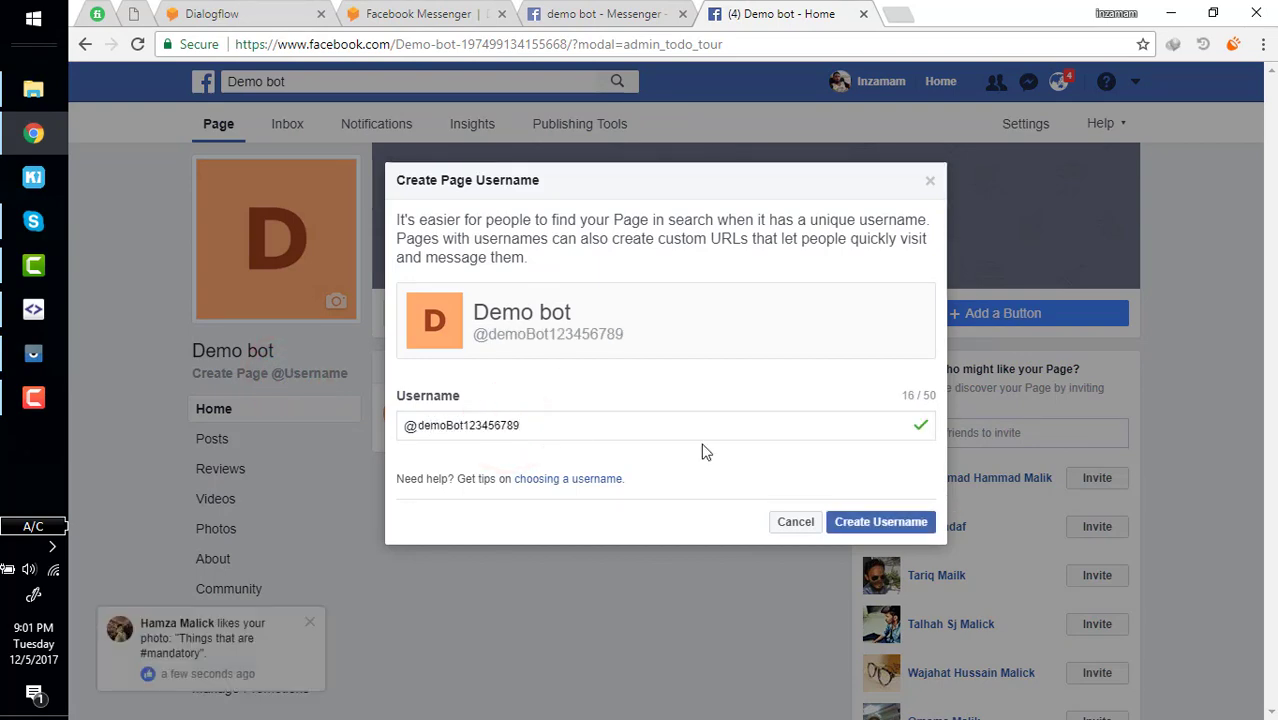
pyautogui.click(870, 522)
pyautogui.click(785, 357)
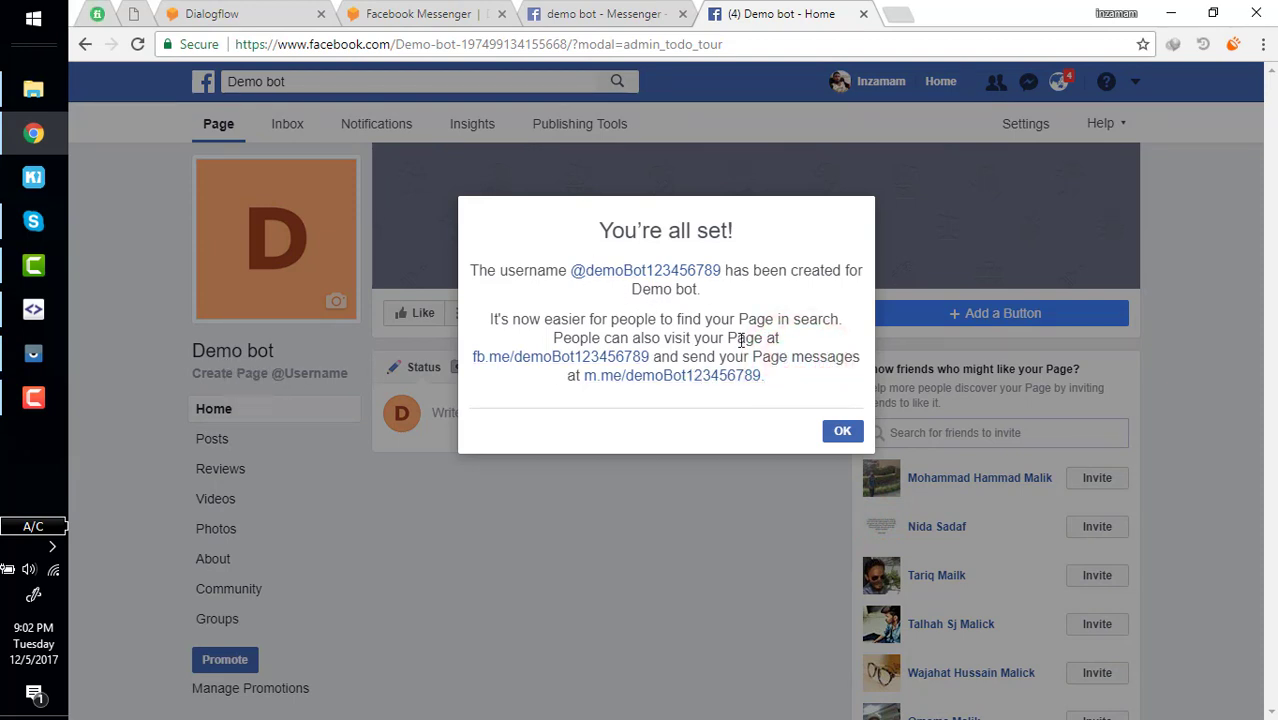
# Step: Open the page's m.me/demoBot123456789 link and get started with the Demo bot conversation in Messenger
pyautogui.click(695, 380)
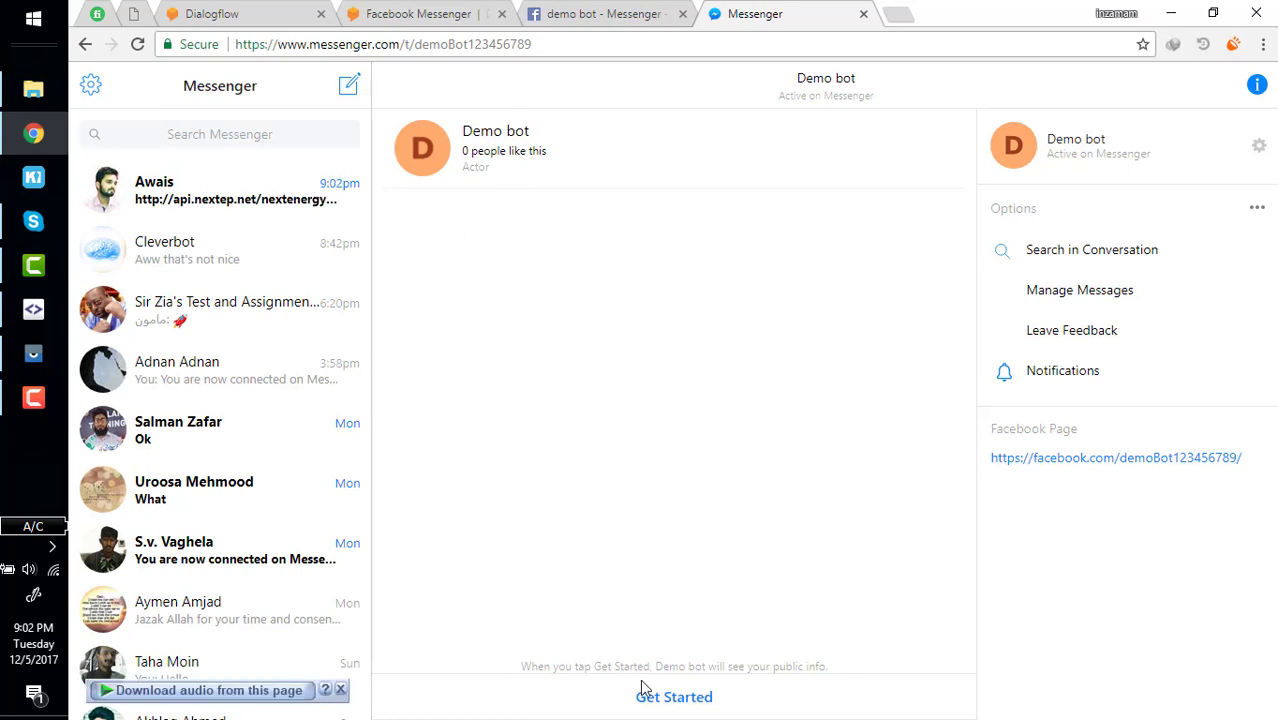
pyautogui.click(668, 700)
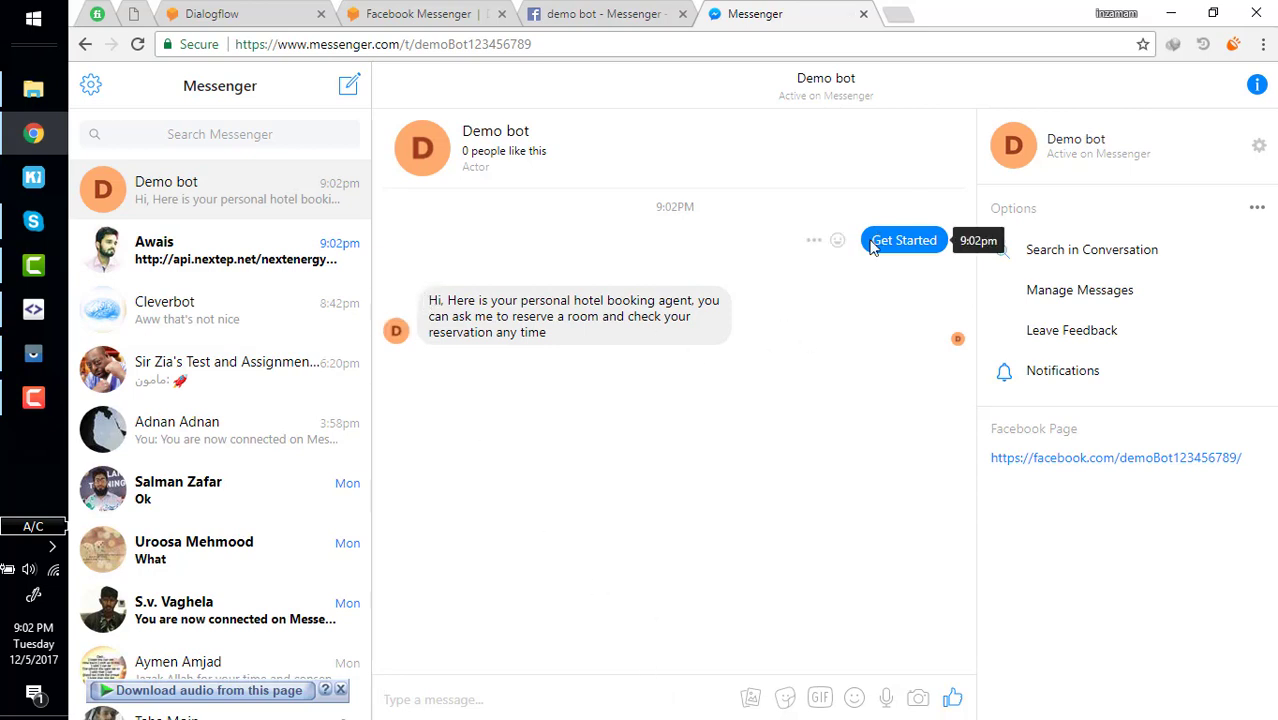
pyautogui.moveTo(867, 240); pyautogui.dragTo(912, 238)
pyautogui.click(784, 242)
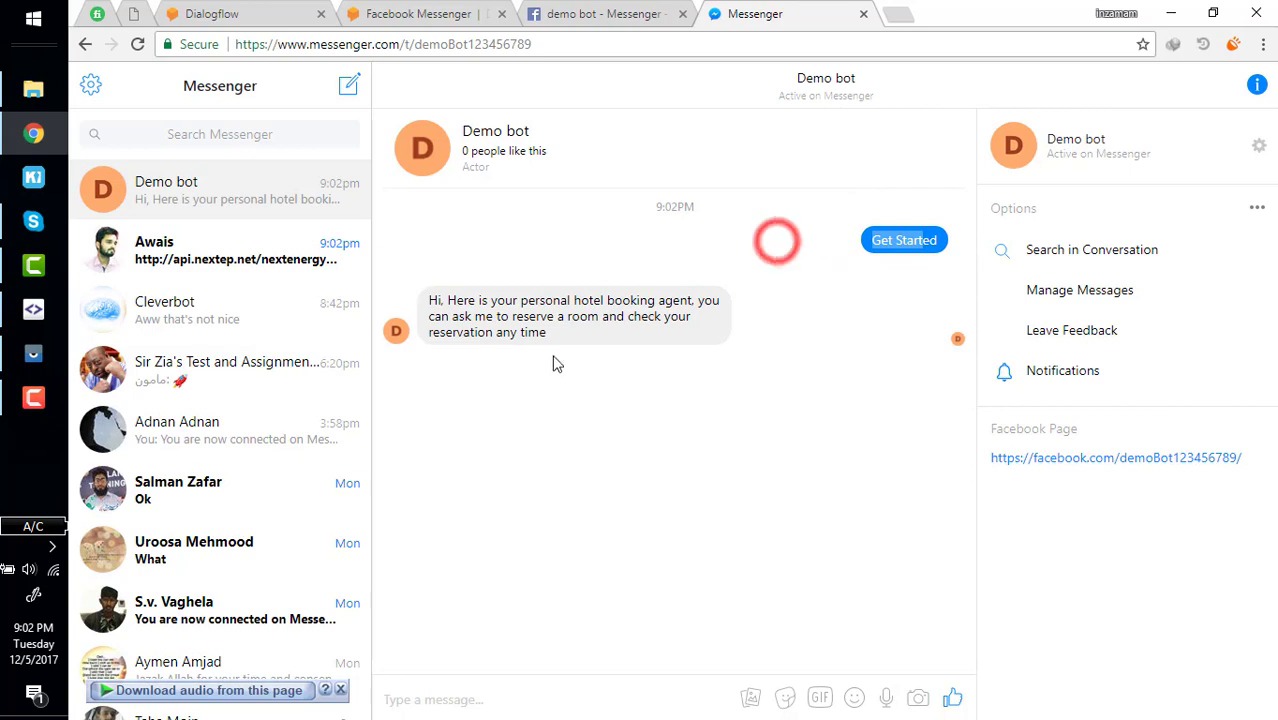
pyautogui.moveTo(425, 287); pyautogui.dragTo(512, 340)
pyautogui.click(512, 340)
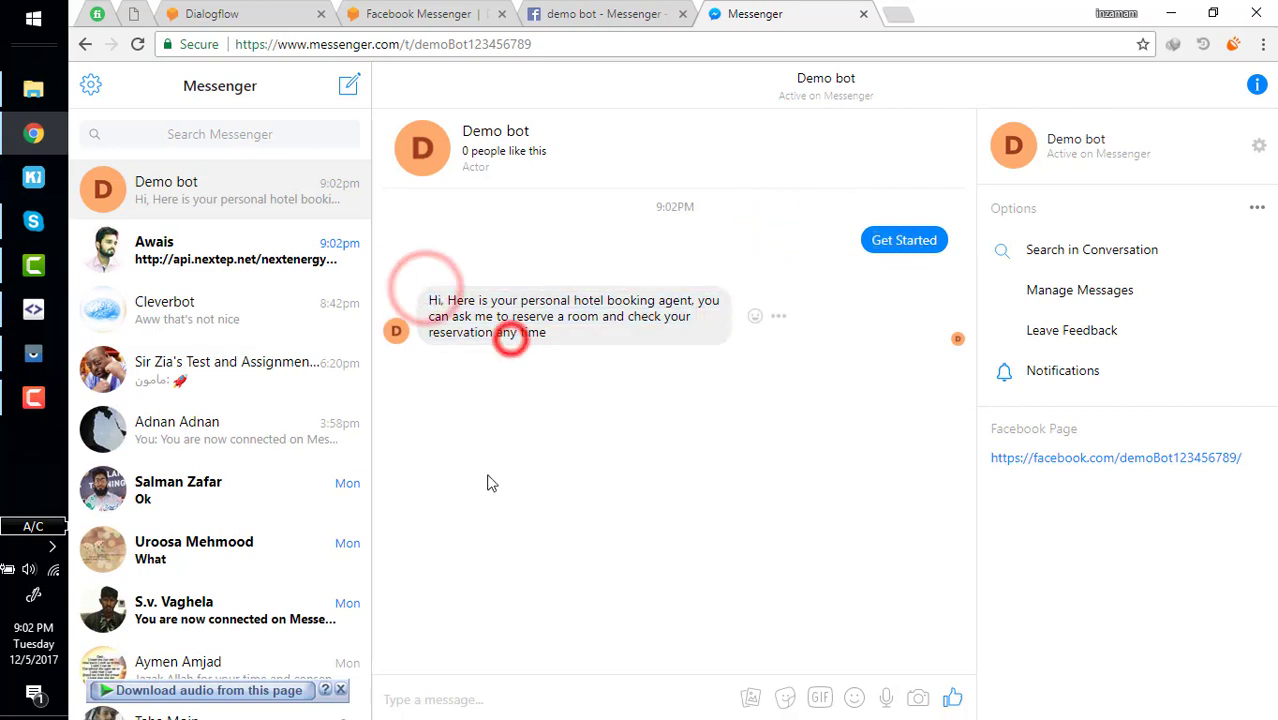
# Step: Send the message "show me bookings" to Demo bot and check its reply
pyautogui.click(453, 698)
pyautogui.write('show ')
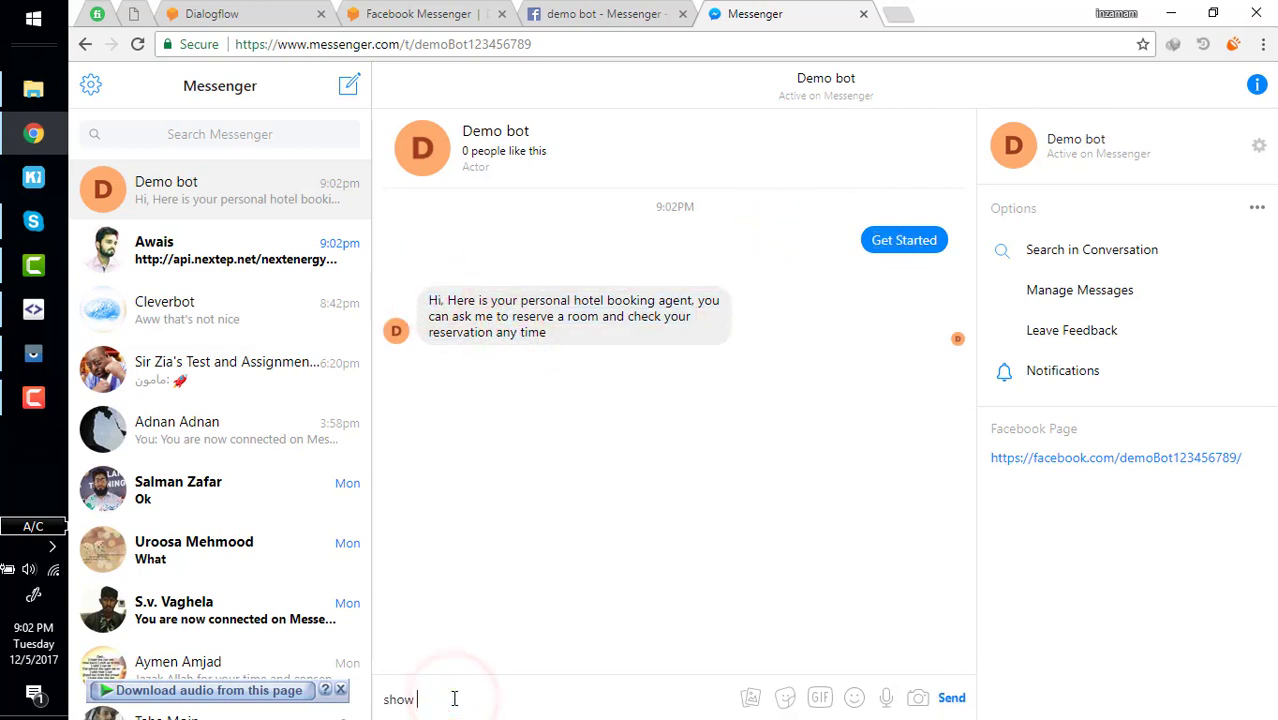
pyautogui.write('me bookings')
pyautogui.press('Return')
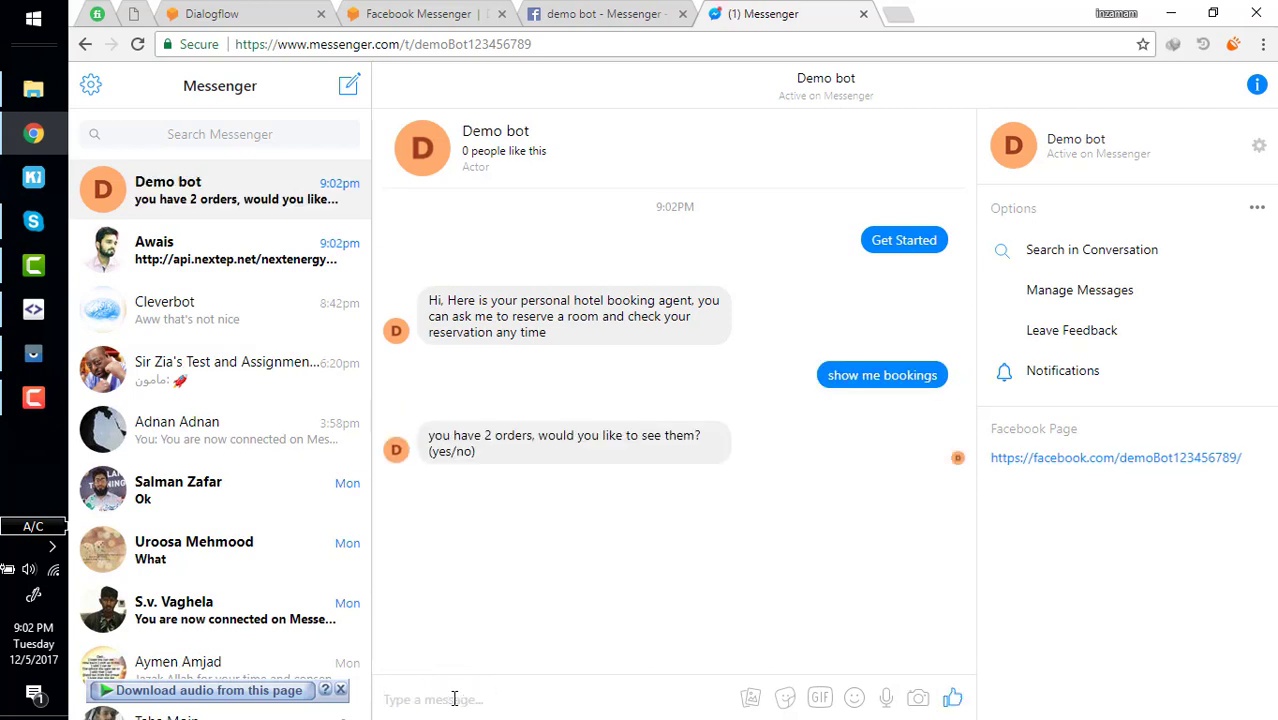
pyautogui.moveTo(428, 435); pyautogui.dragTo(700, 436)
pyautogui.click(650, 436)
# Step: Answer the bot's question about seeing the orders with "yes"
pyautogui.click(484, 692)
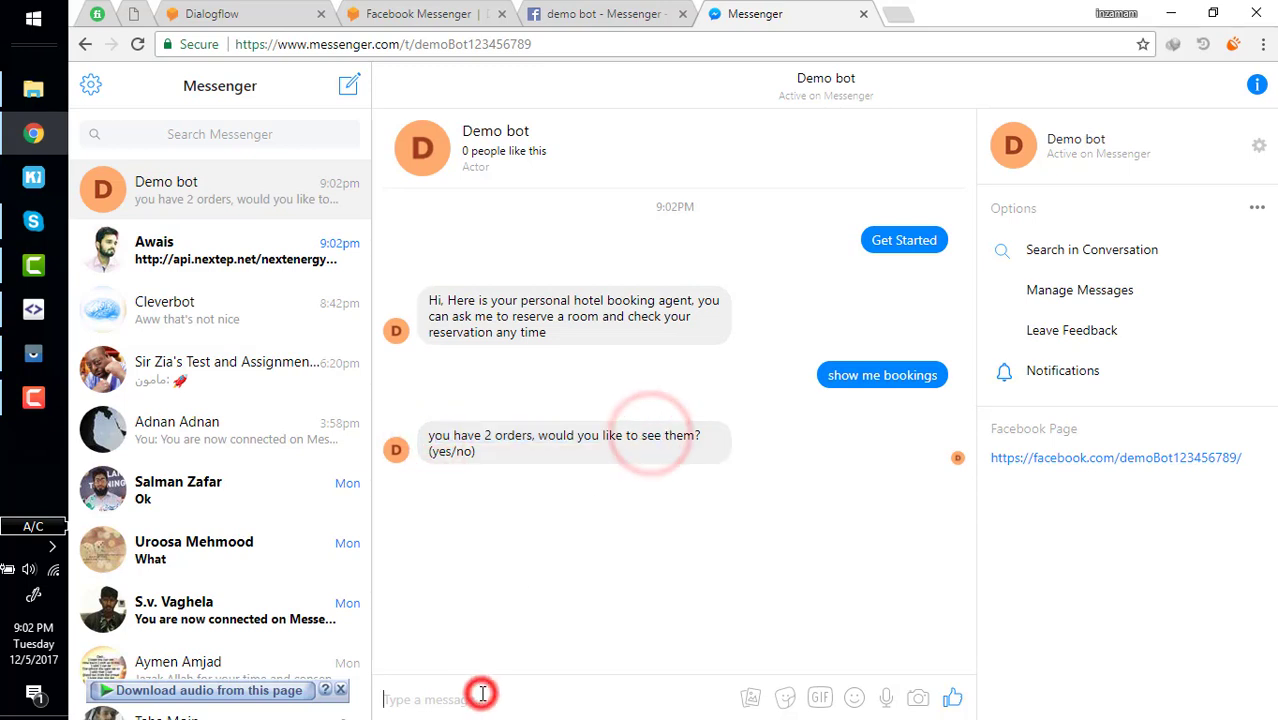
pyautogui.write('yes')
pyautogui.press('Return')
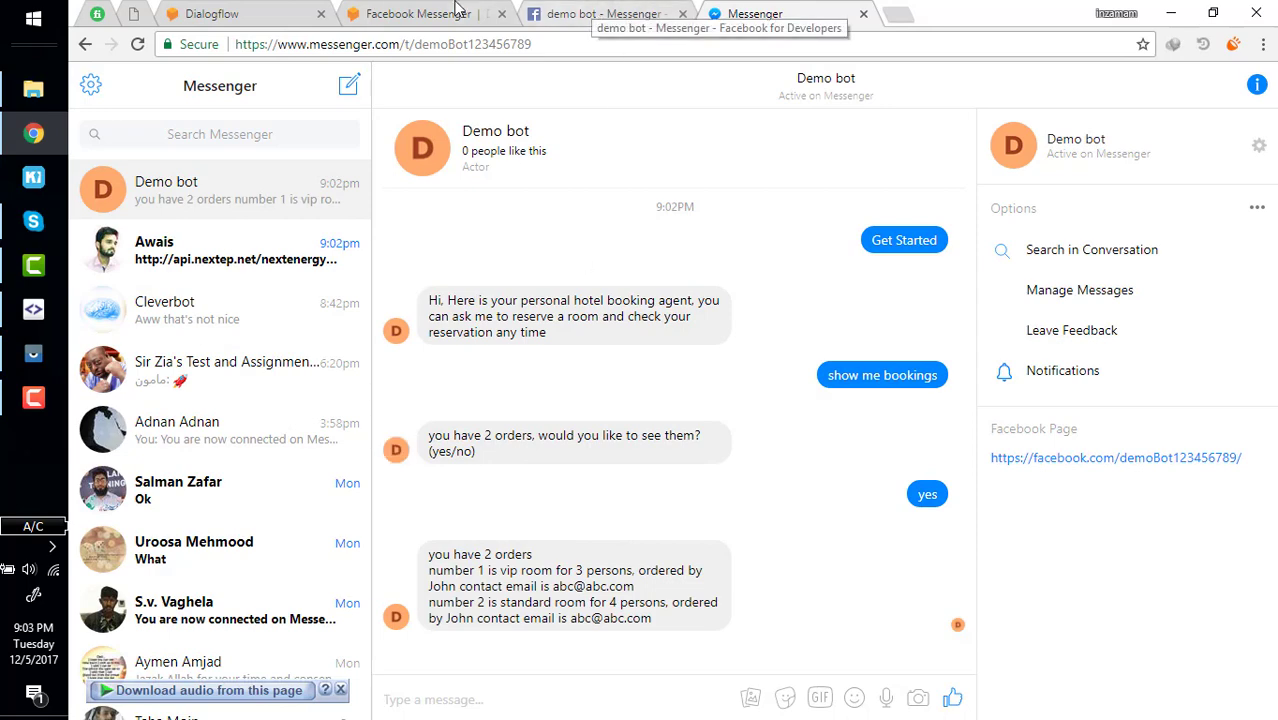
pyautogui.click(572, 10)
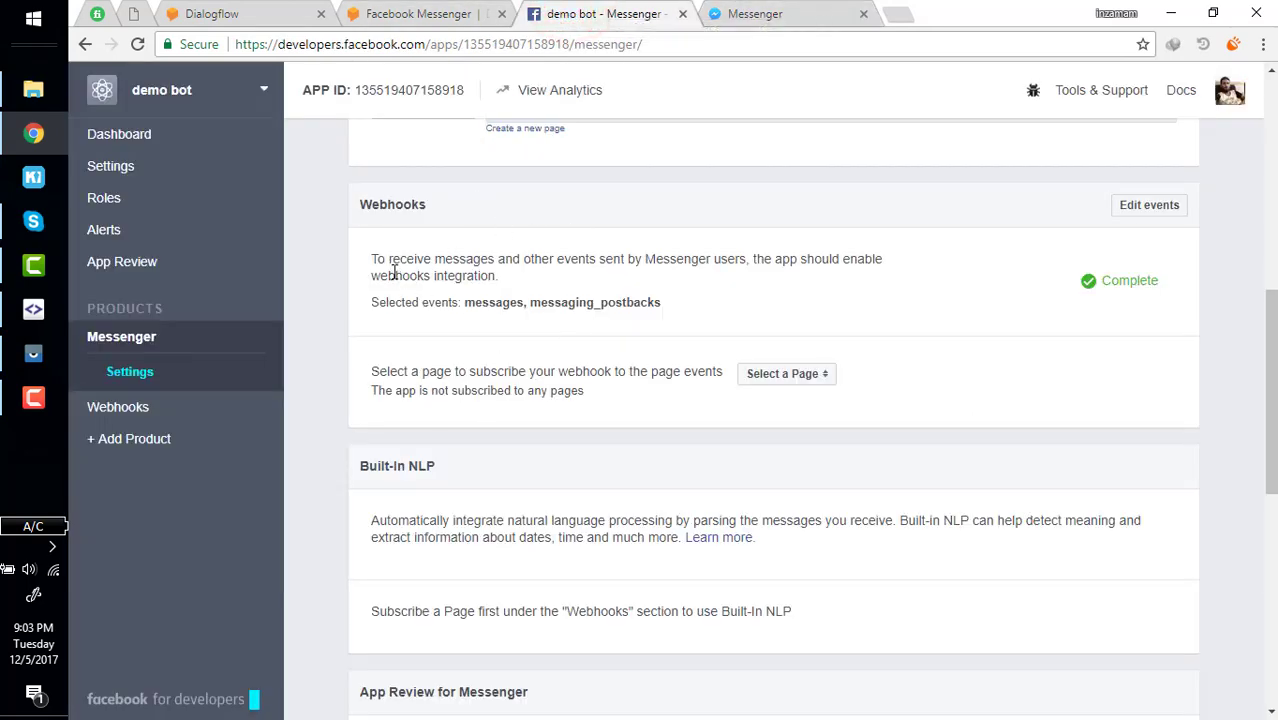
pyautogui.moveTo(395, 260); pyautogui.dragTo(443, 281)
pyautogui.click(445, 285)
pyautogui.click(795, 14)
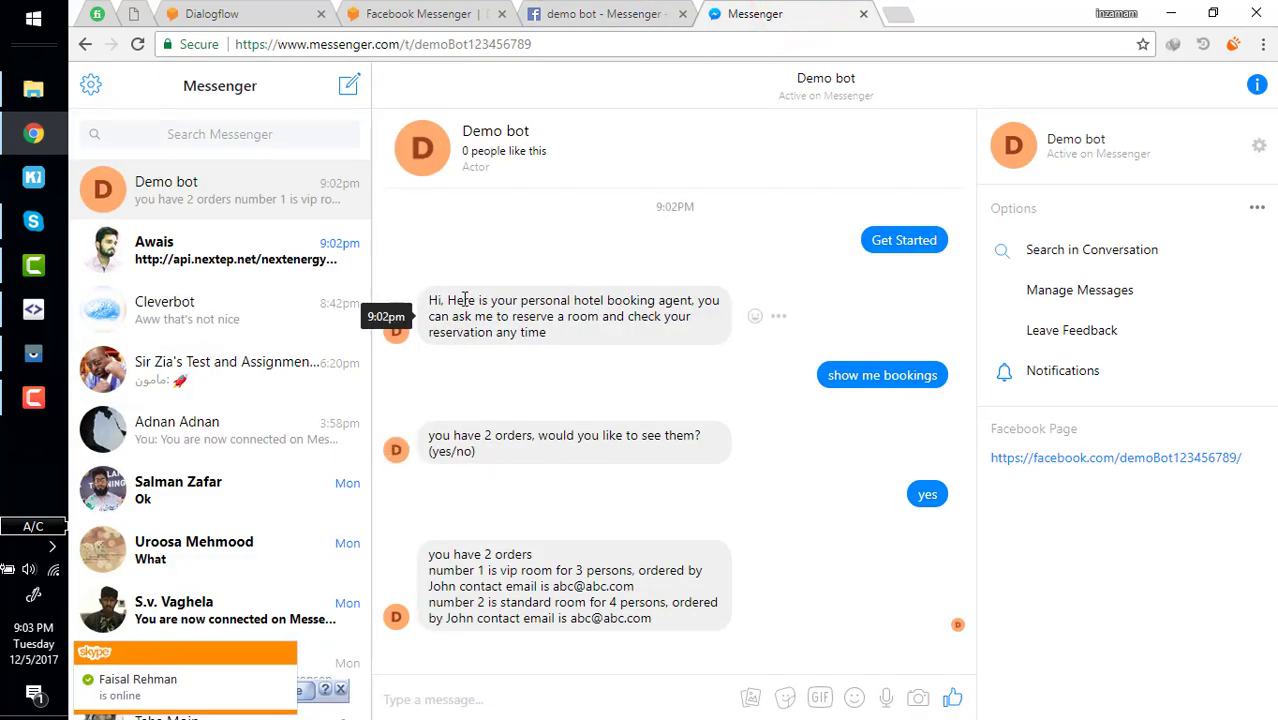
pyautogui.moveTo(385, 294); pyautogui.dragTo(456, 317)
pyautogui.click(528, 322)
# Step: Switch to the demo bot Messenger settings on Facebook for Developers and add pages_messaging to the App Review submission
pyautogui.click(610, 14)
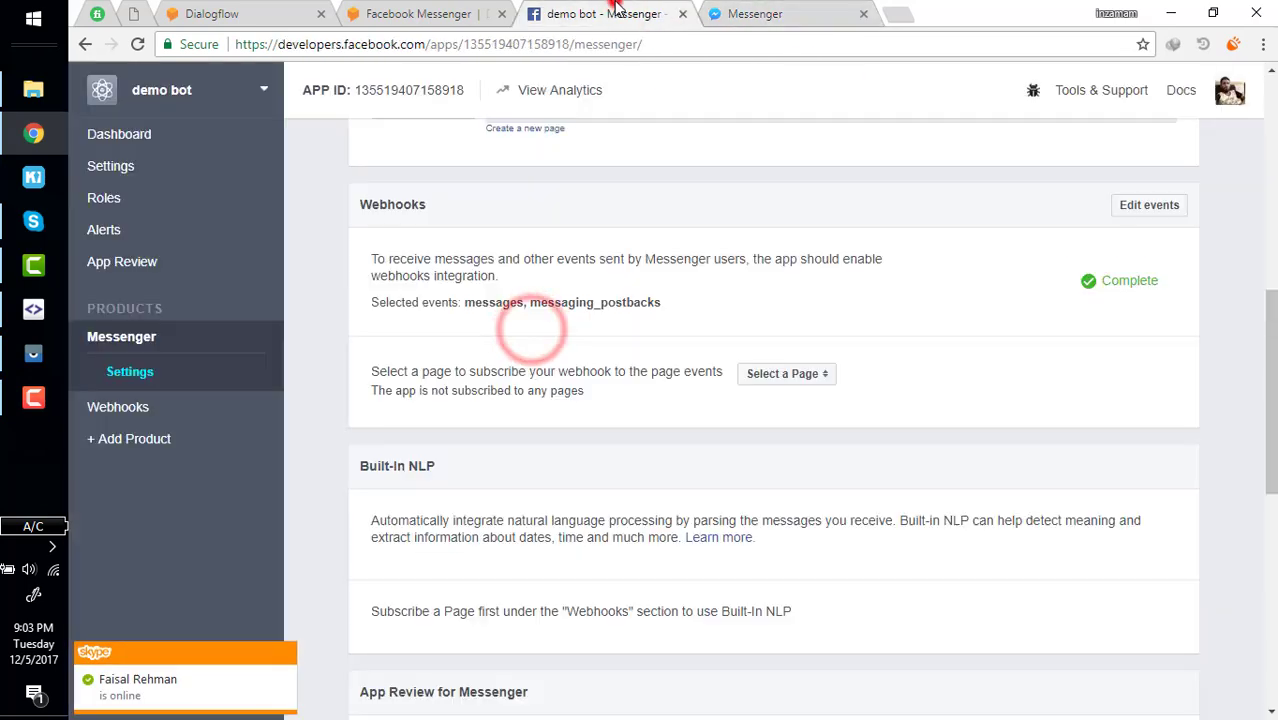
pyautogui.scroll(-2, 474, 402)
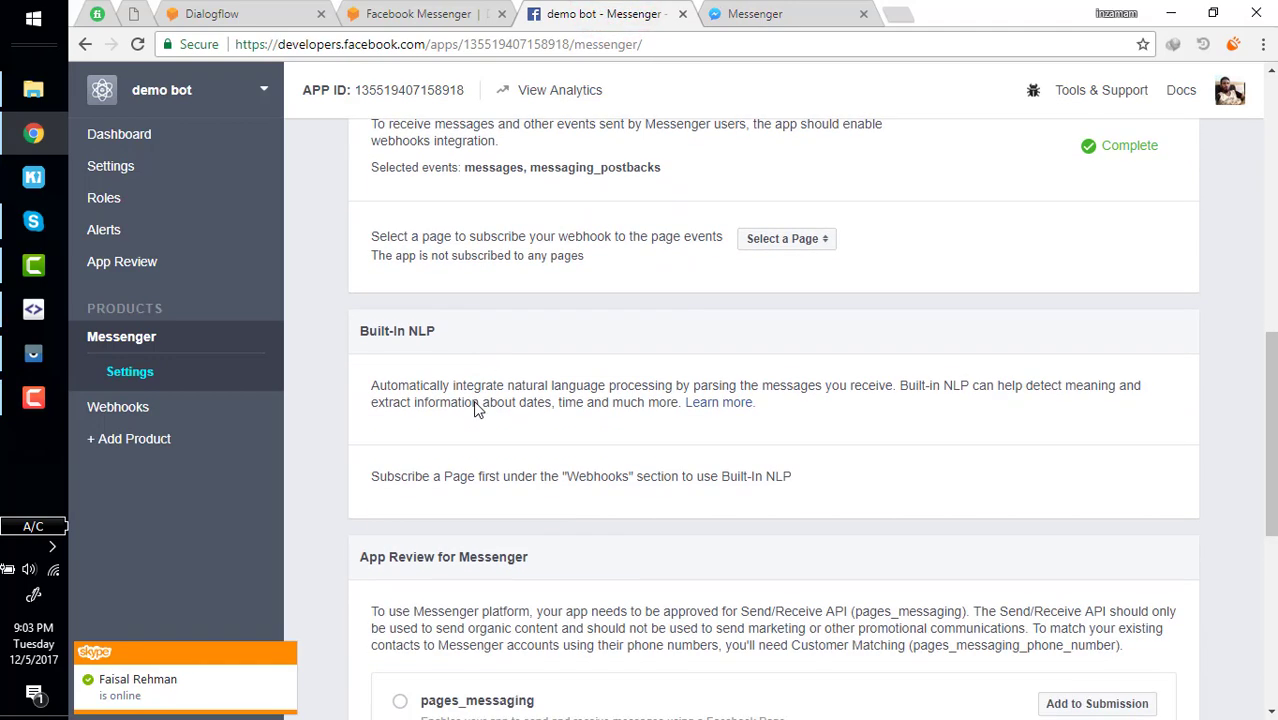
pyautogui.scroll(-3, 475, 403)
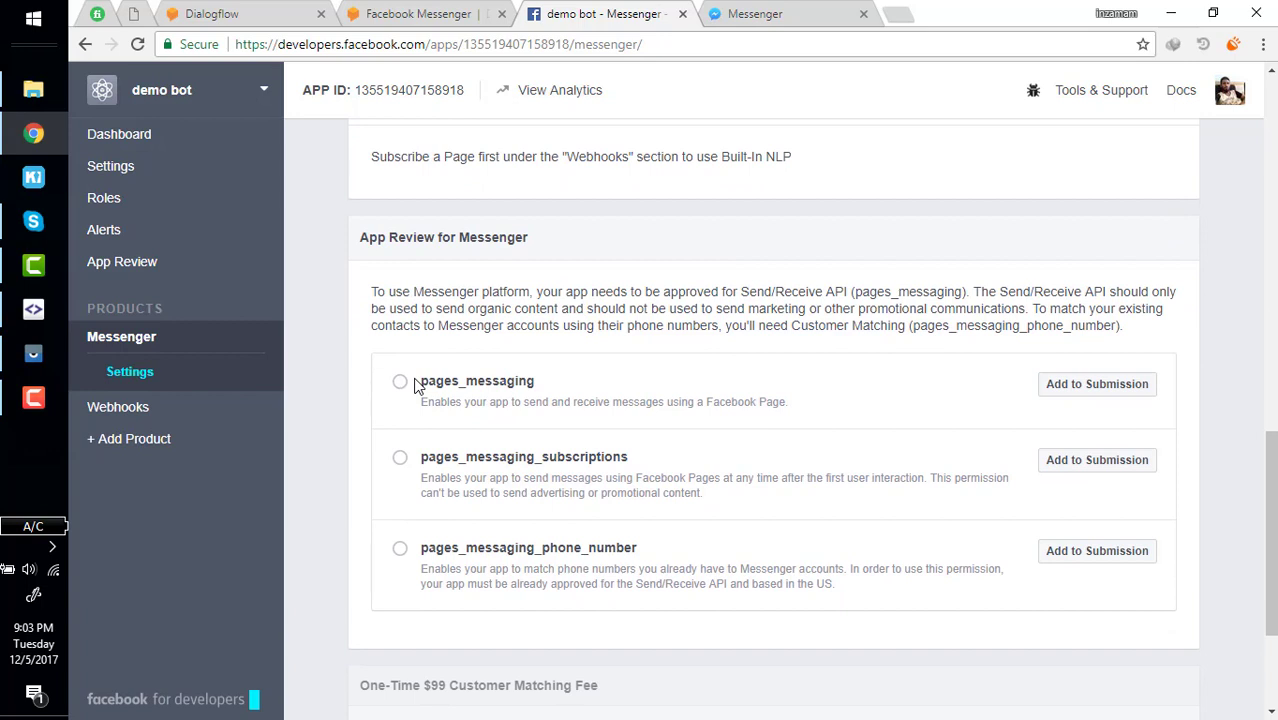
pyautogui.moveTo(413, 386); pyautogui.dragTo(455, 381)
pyautogui.click(548, 371)
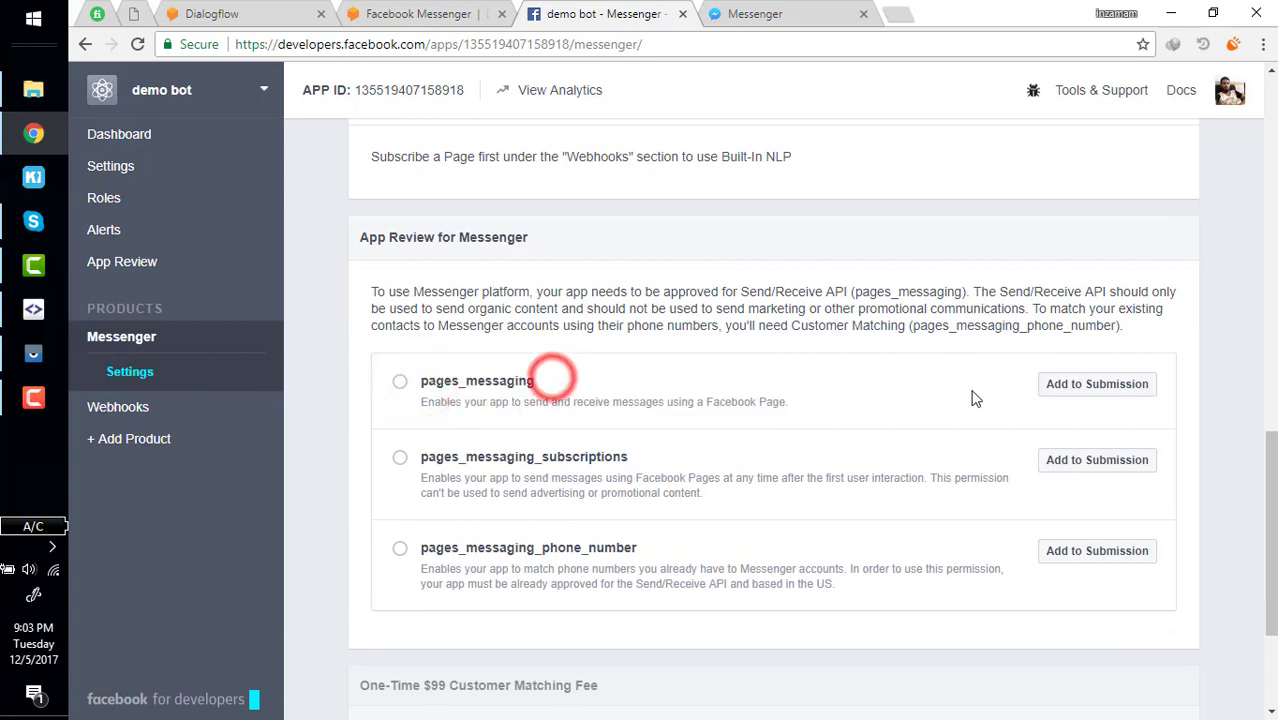
pyautogui.click(1095, 394)
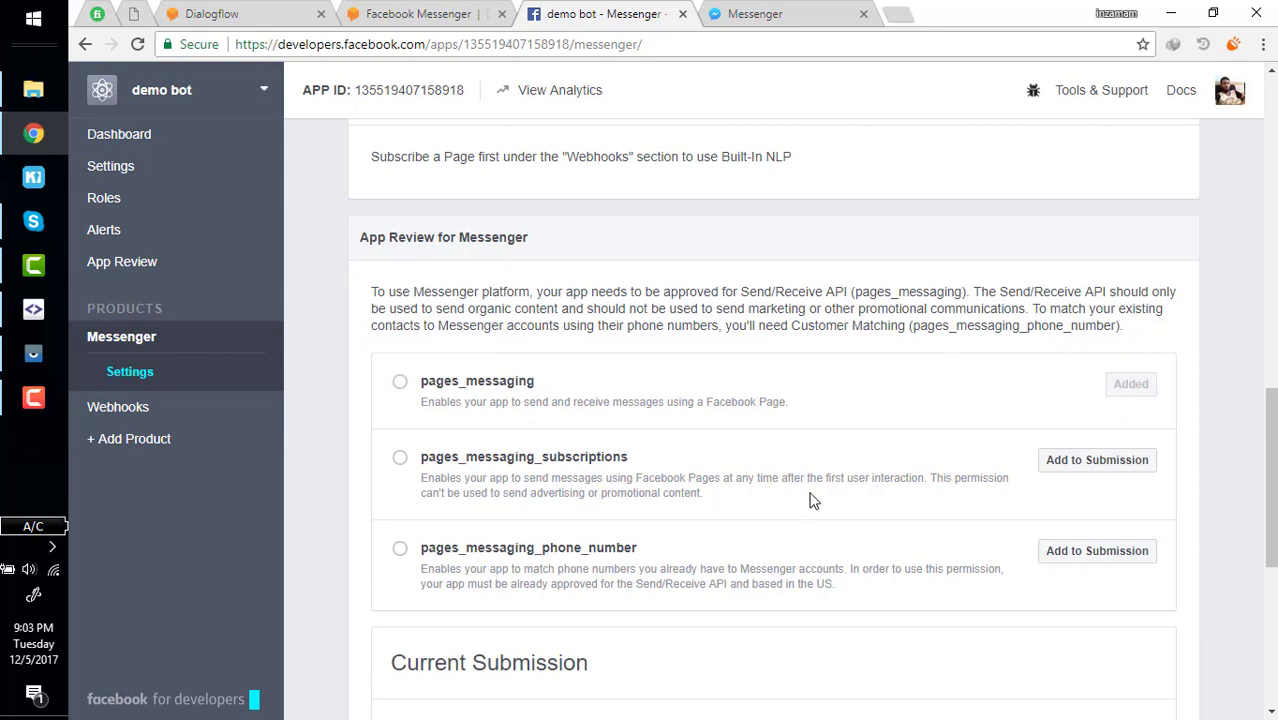
# Step: Examine the requirements under Current Submission that must be completed before submitting for review
pyautogui.scroll(-2, 812, 501)
pyautogui.scroll(-1, 524, 616)
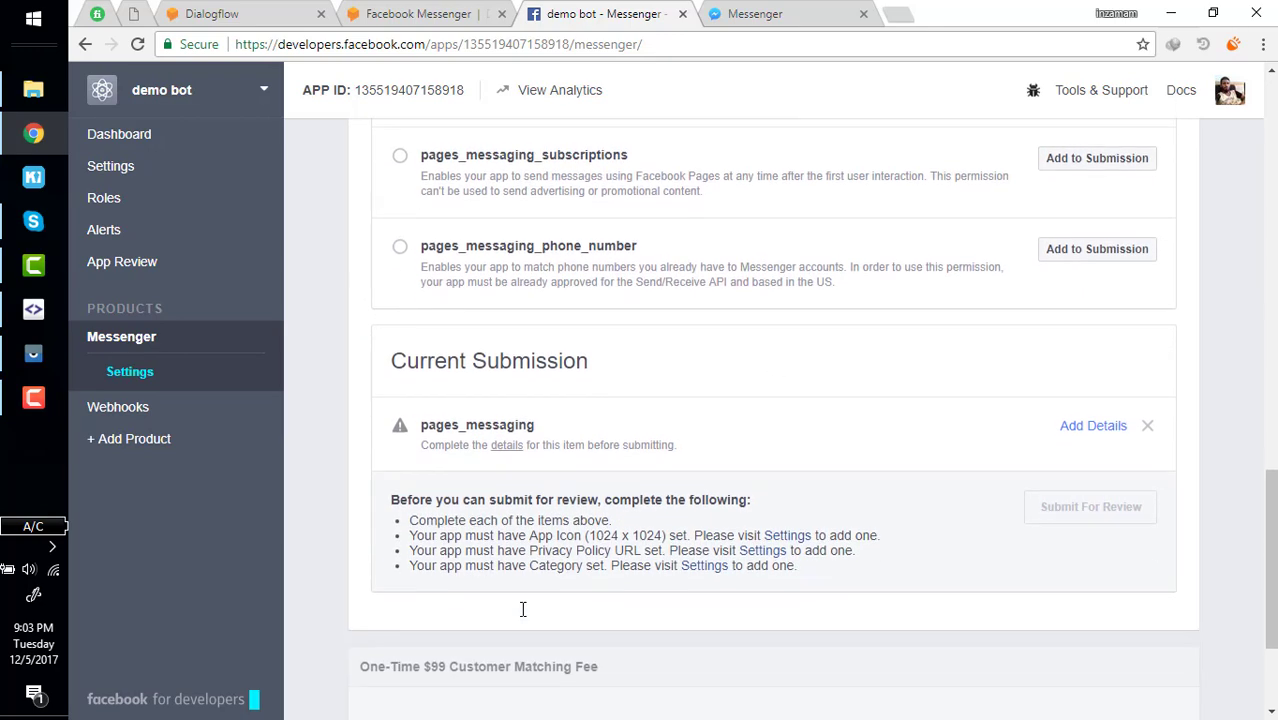
pyautogui.moveTo(410, 520); pyautogui.dragTo(607, 518)
pyautogui.click(605, 517)
pyautogui.moveTo(440, 532); pyautogui.dragTo(619, 532)
pyautogui.moveTo(440, 548); pyautogui.dragTo(630, 549)
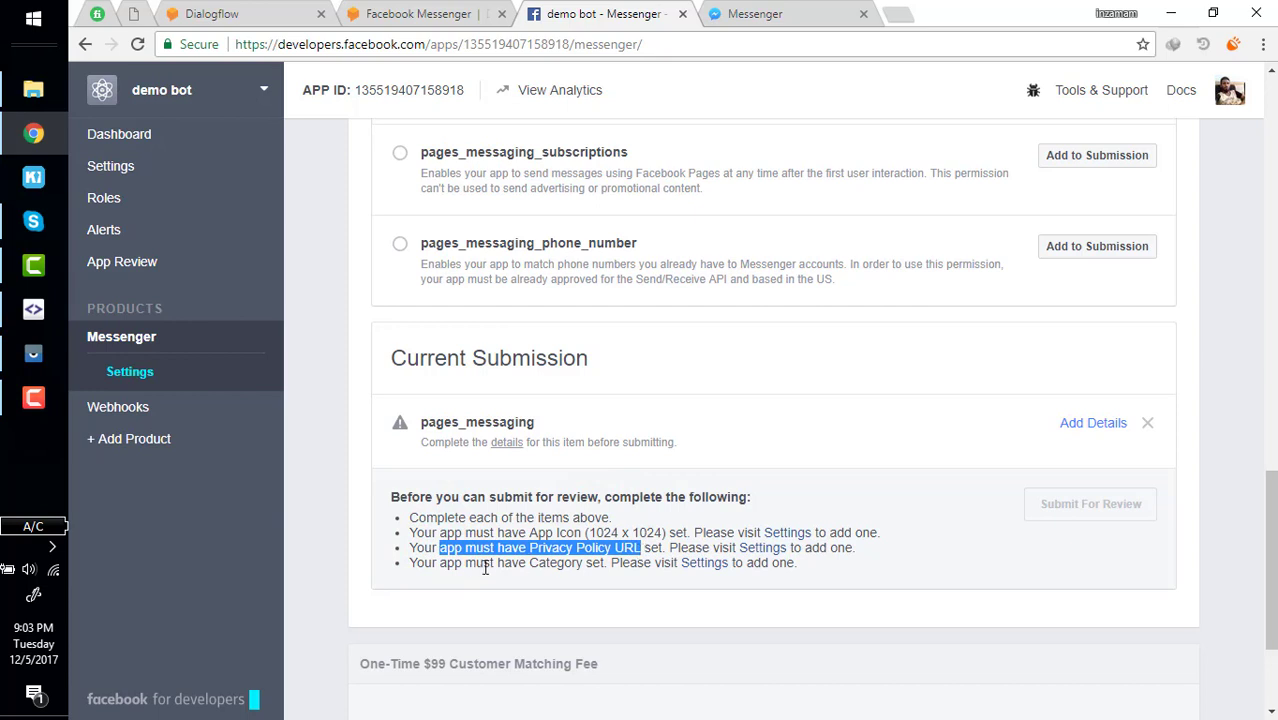
pyautogui.moveTo(440, 563); pyautogui.dragTo(628, 566)
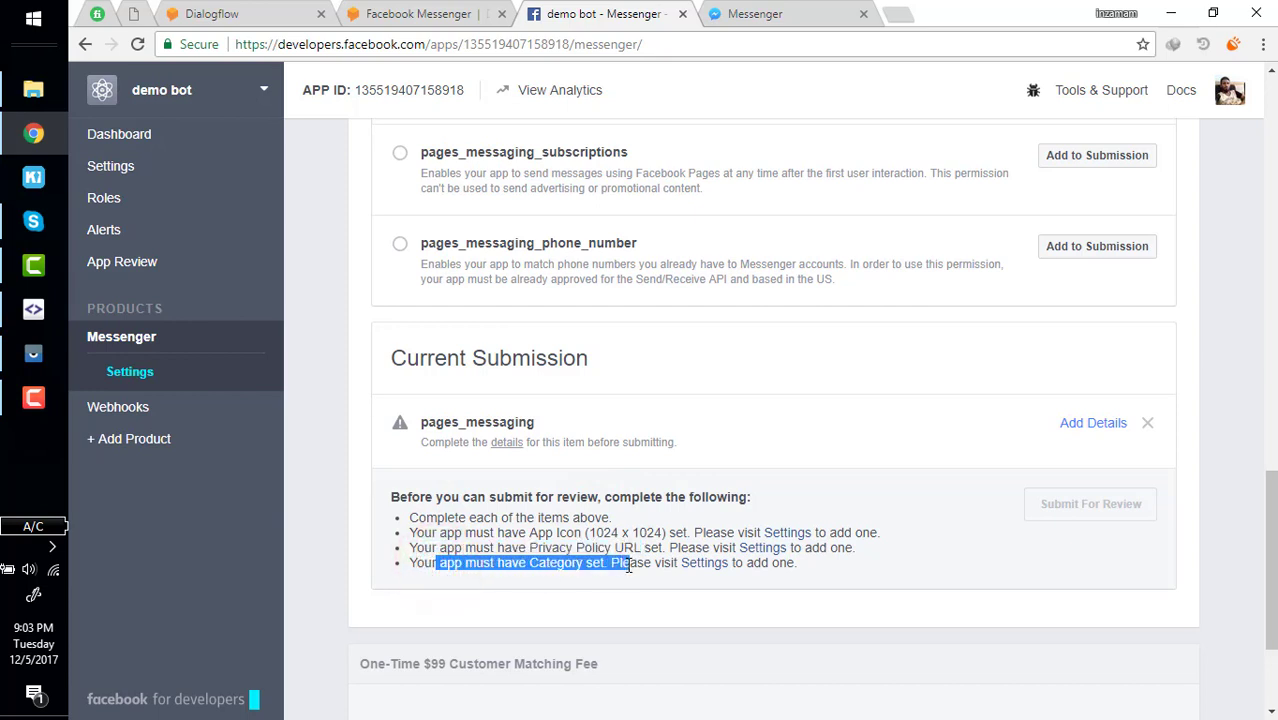
pyautogui.click(628, 566)
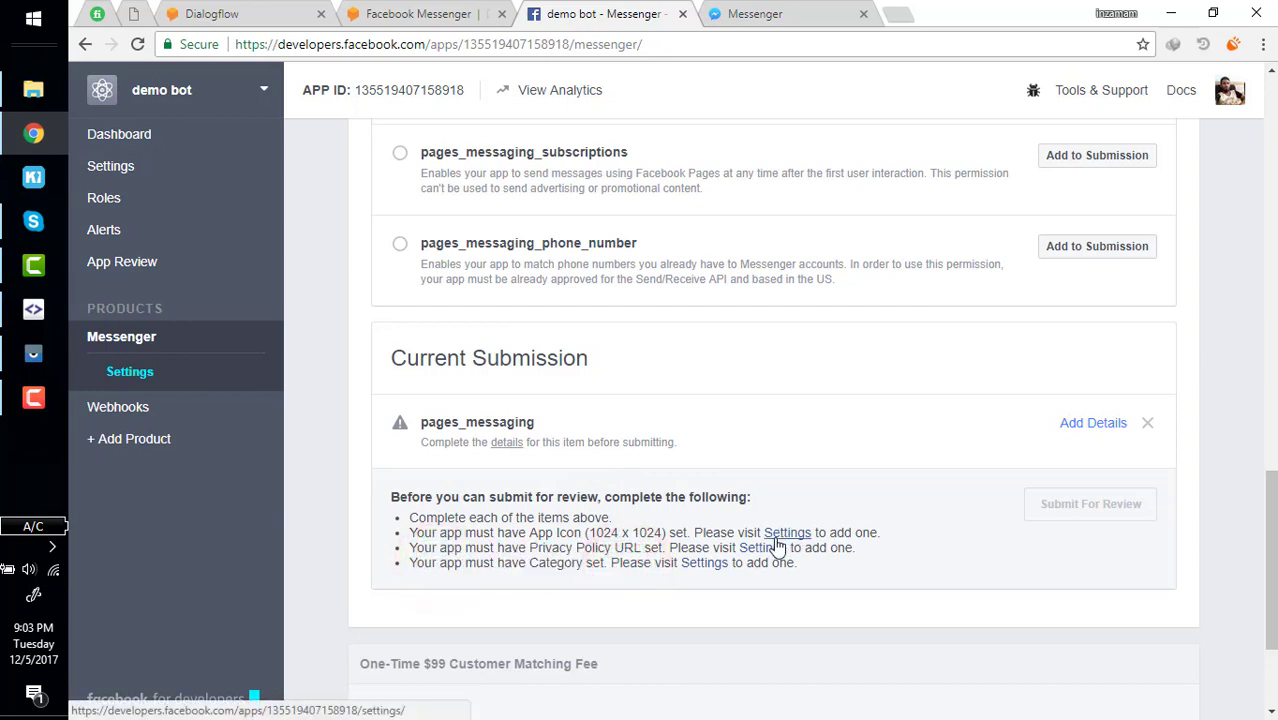
pyautogui.click(938, 498)
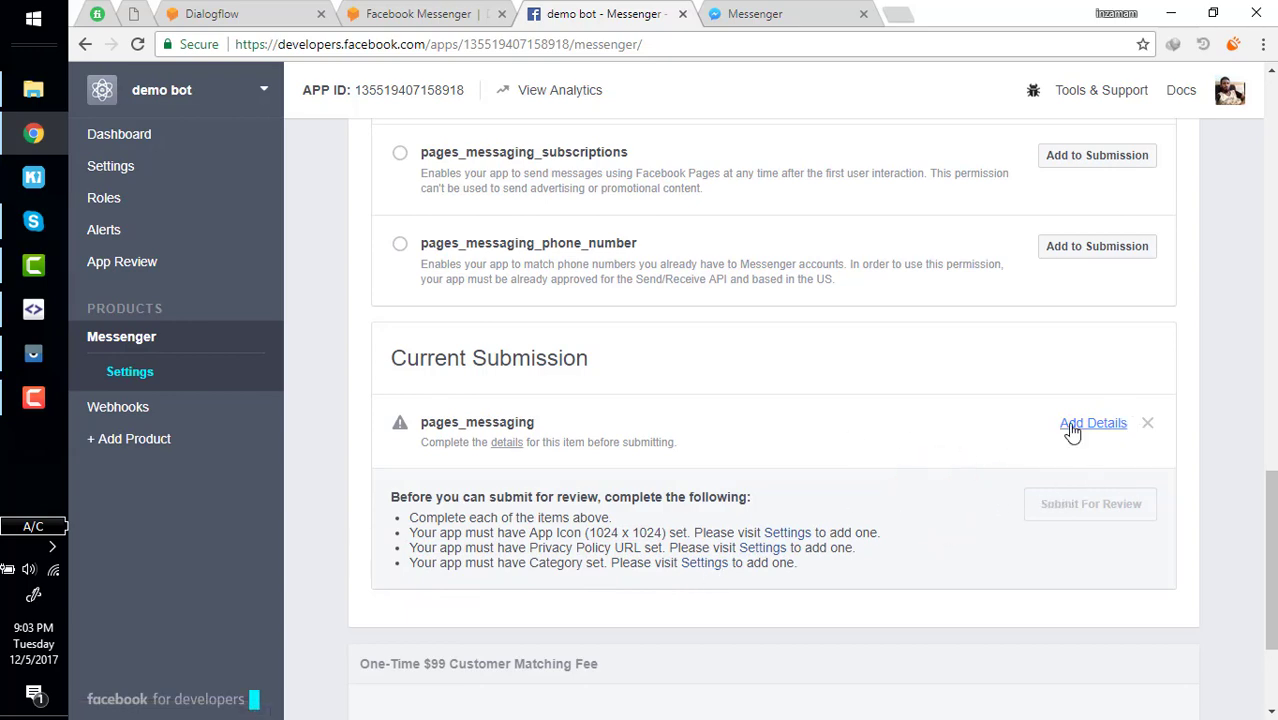
# Step: Open the details form for the pages_messaging submission and select Demo bot as the test page
pyautogui.click(1071, 428)
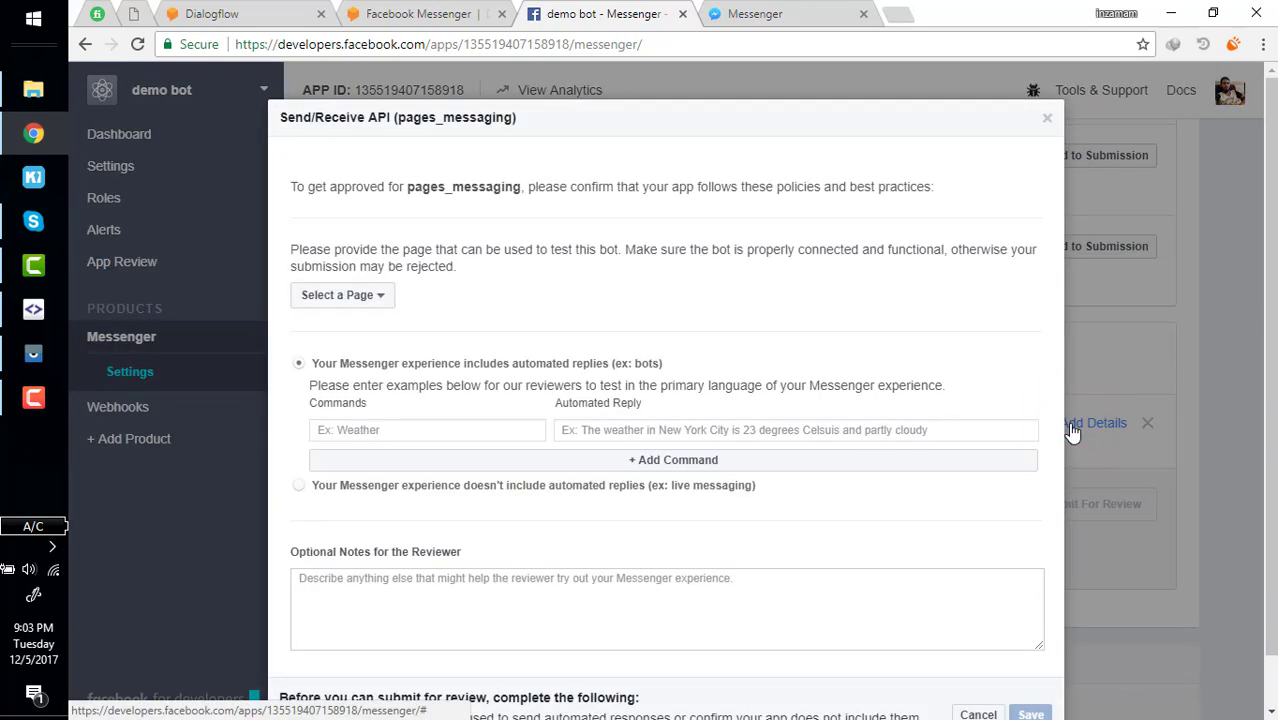
pyautogui.click(376, 298)
pyautogui.click(346, 347)
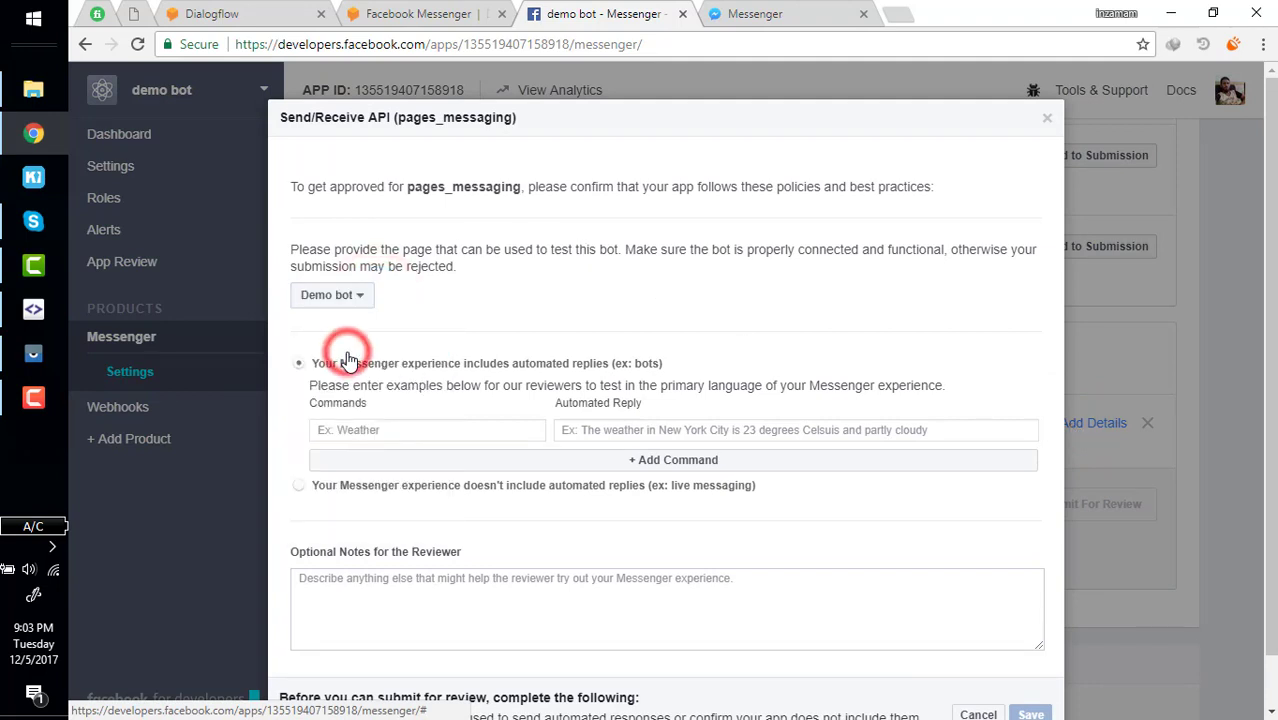
# Step: Enter the example command "hi" and use the bot's hotel booking greeting copied from the Messenger chat as its automated reply
pyautogui.click(366, 429)
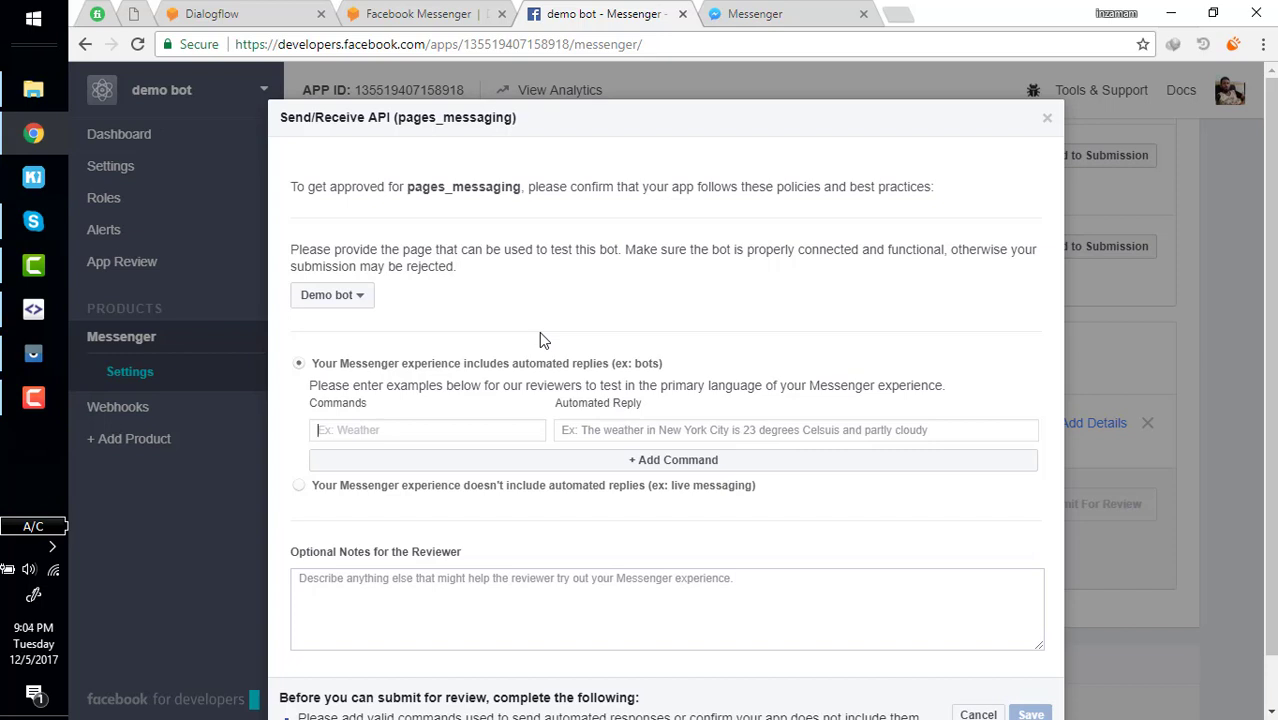
pyautogui.write('hi')
pyautogui.press('Tab')
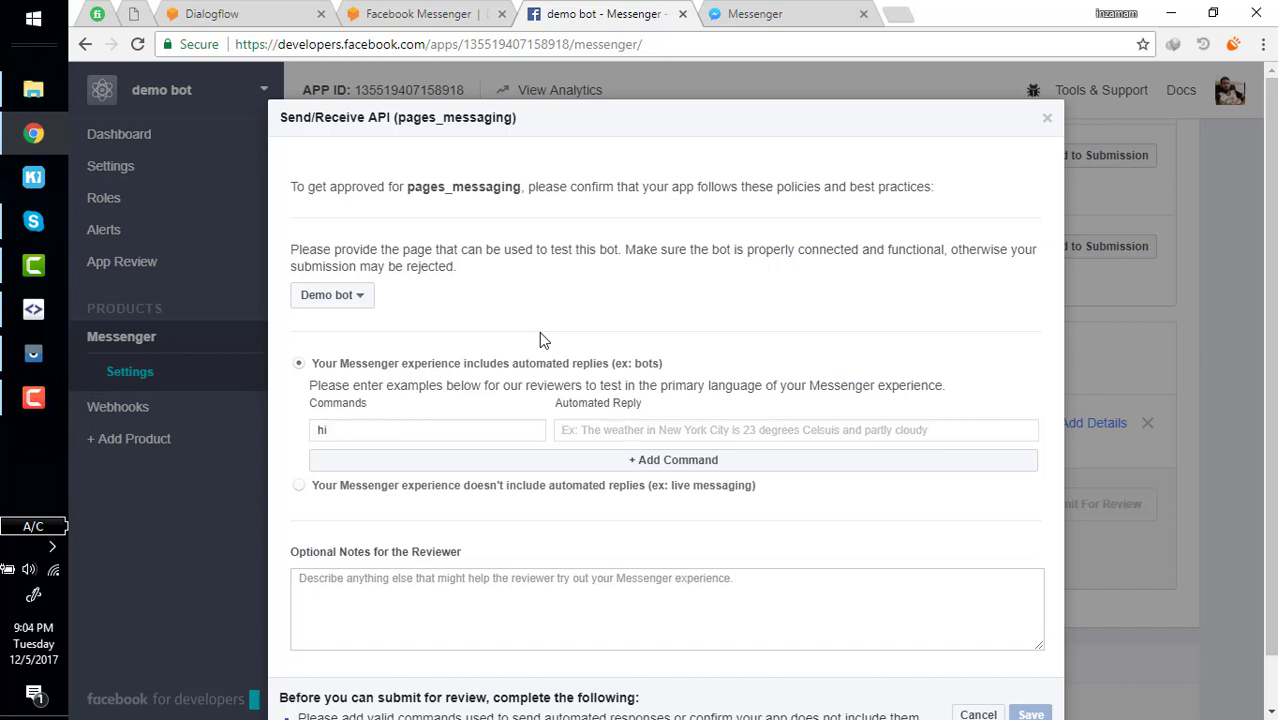
pyautogui.click(760, 10)
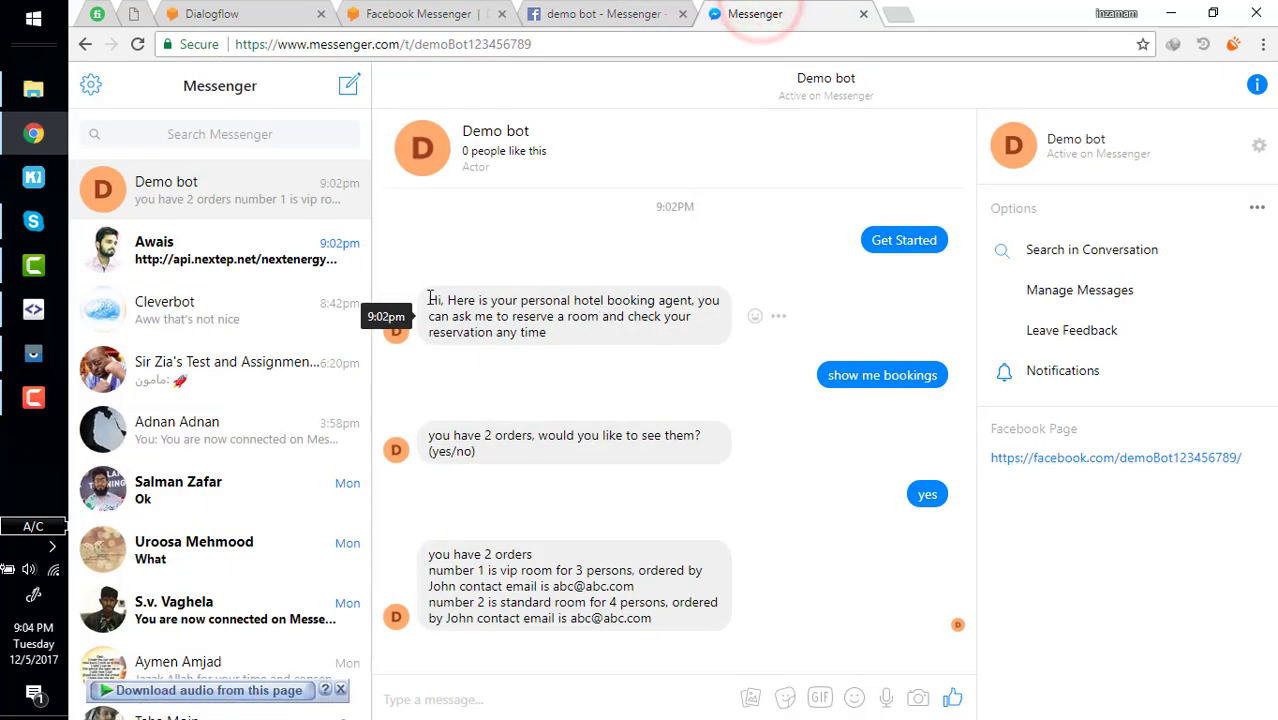
pyautogui.moveTo(430, 298); pyautogui.dragTo(565, 338)
pyautogui.hotkey('ctrl', 'c')
pyautogui.click(565, 14)
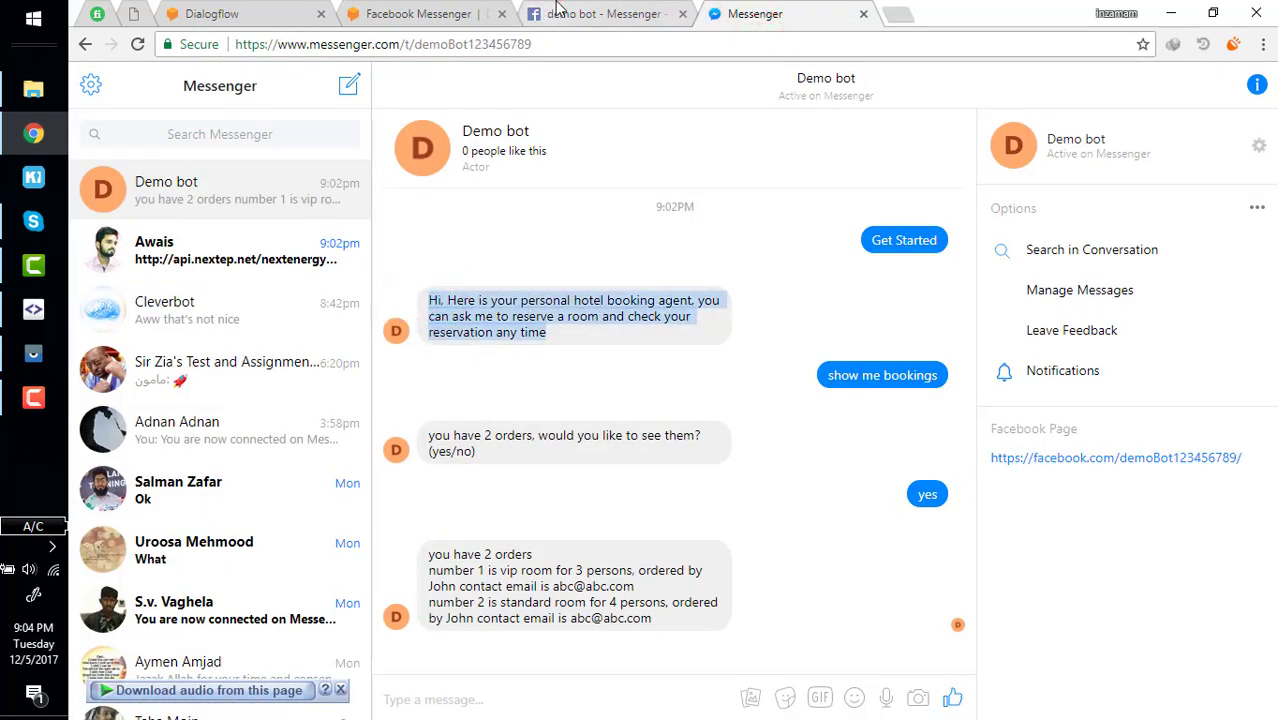
pyautogui.hotkey('ctrl', 'v')
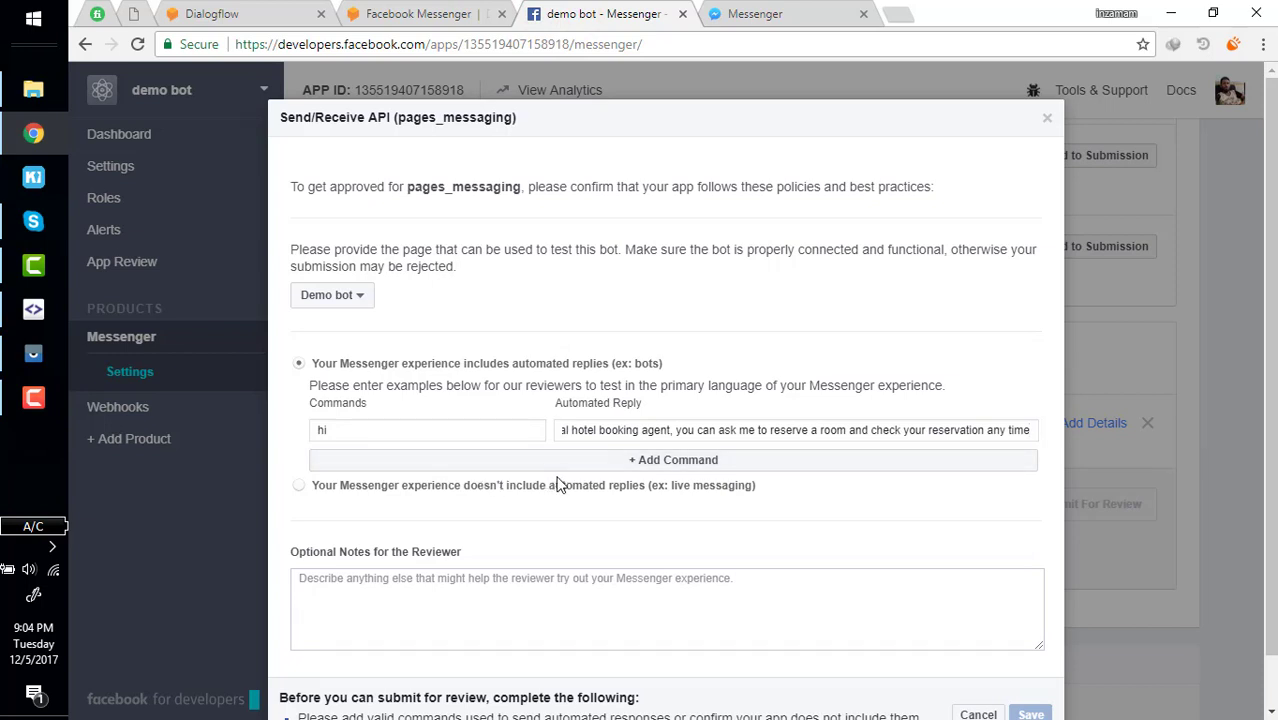
# Step: Add a second example command and set it to "show me bookings", copied from the Messenger chat
pyautogui.click(565, 468)
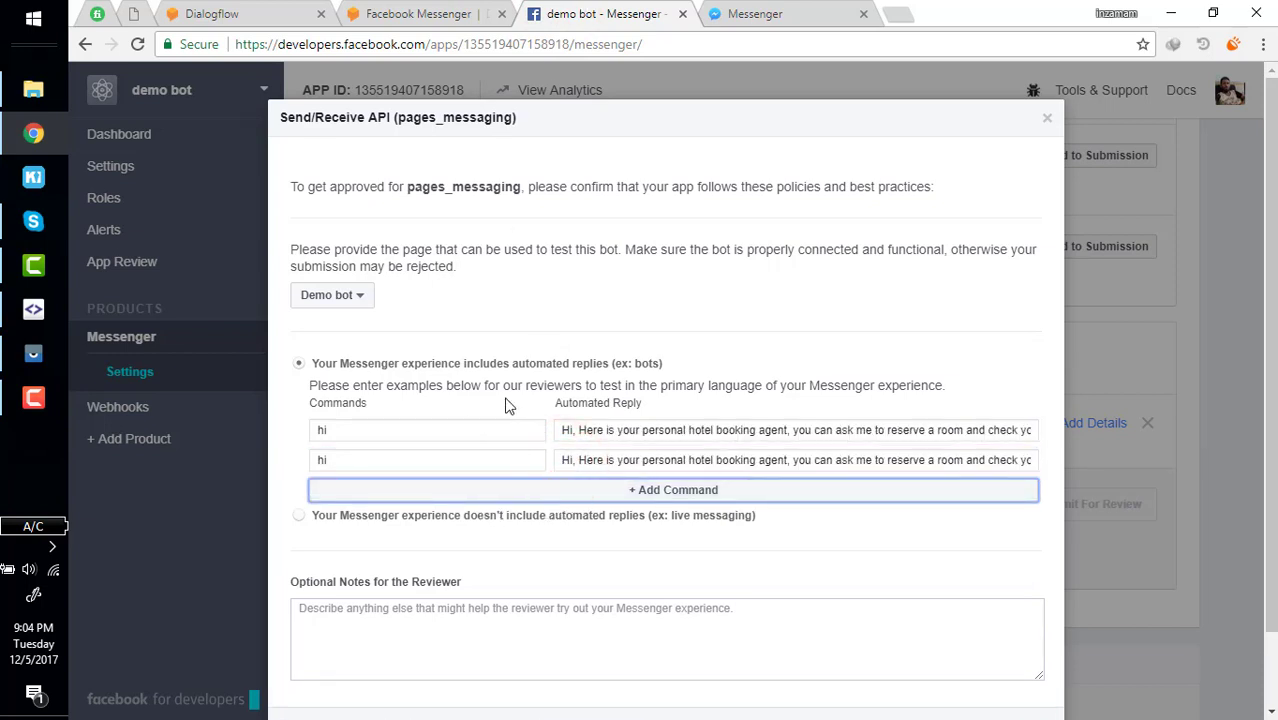
pyautogui.click(727, 12)
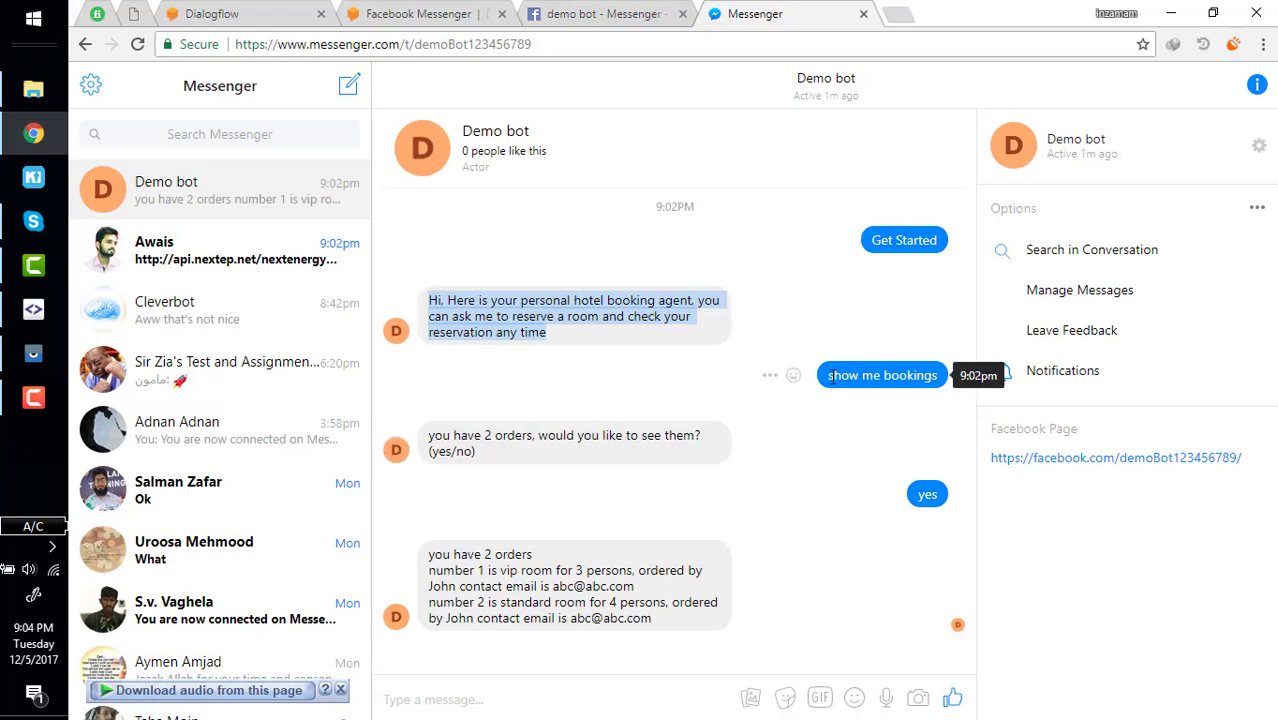
pyautogui.moveTo(830, 377); pyautogui.dragTo(940, 383)
pyautogui.hotkey('ctrl', 'c')
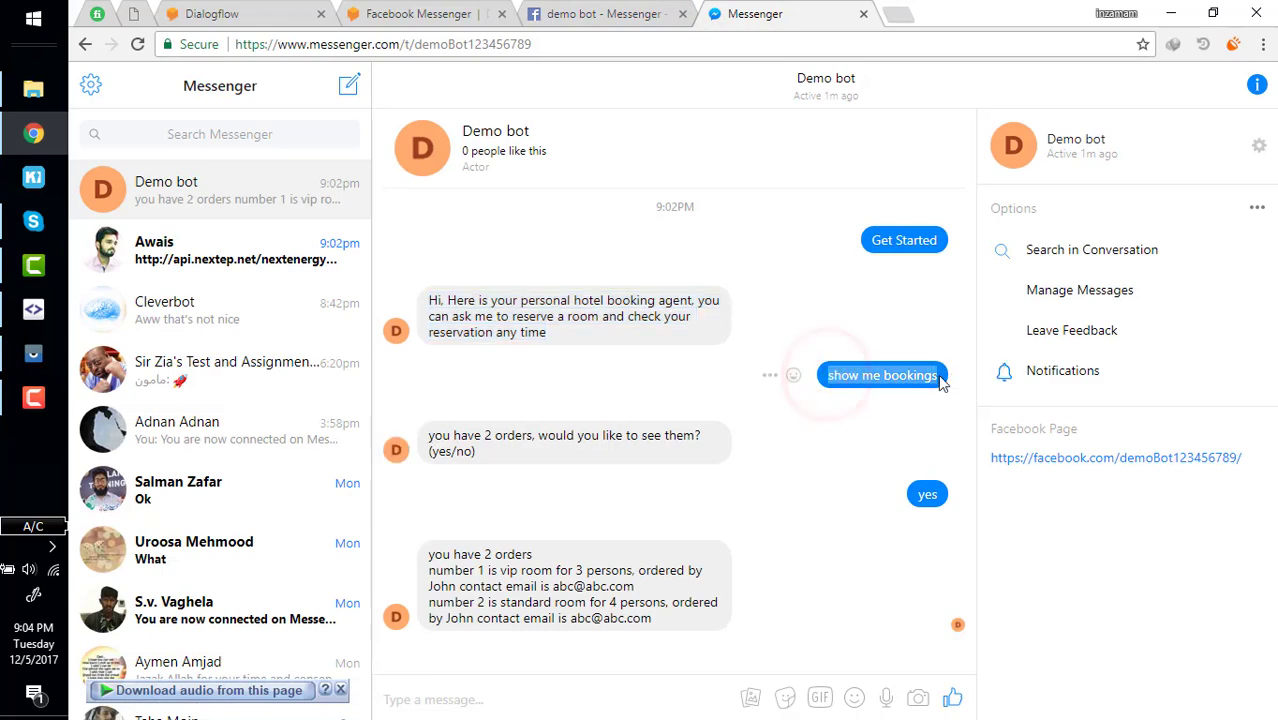
pyautogui.click(652, 12)
pyautogui.doubleClick(390, 459)
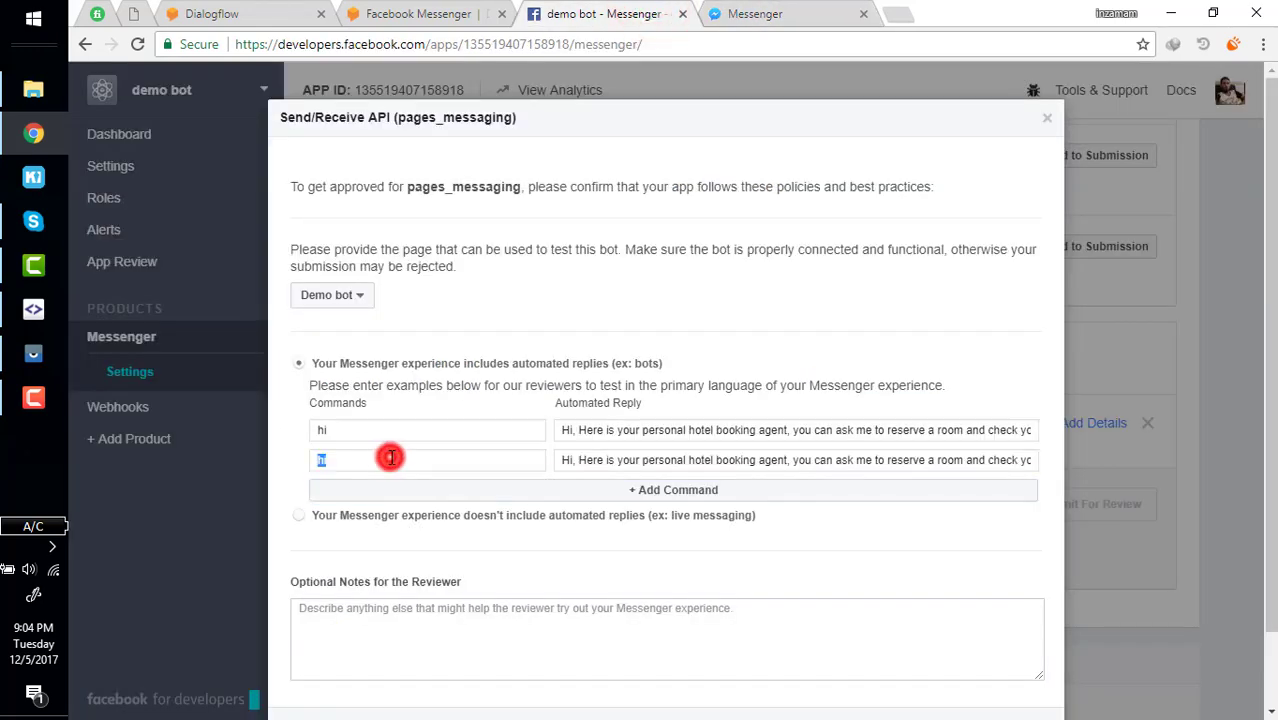
pyautogui.hotkey('ctrl', 'v')
# Step: Set the automated reply for "show me bookings" to "you have 2 orders, would you like to see them? (yes/no)", copied from the Messenger chat
pyautogui.click(755, 13)
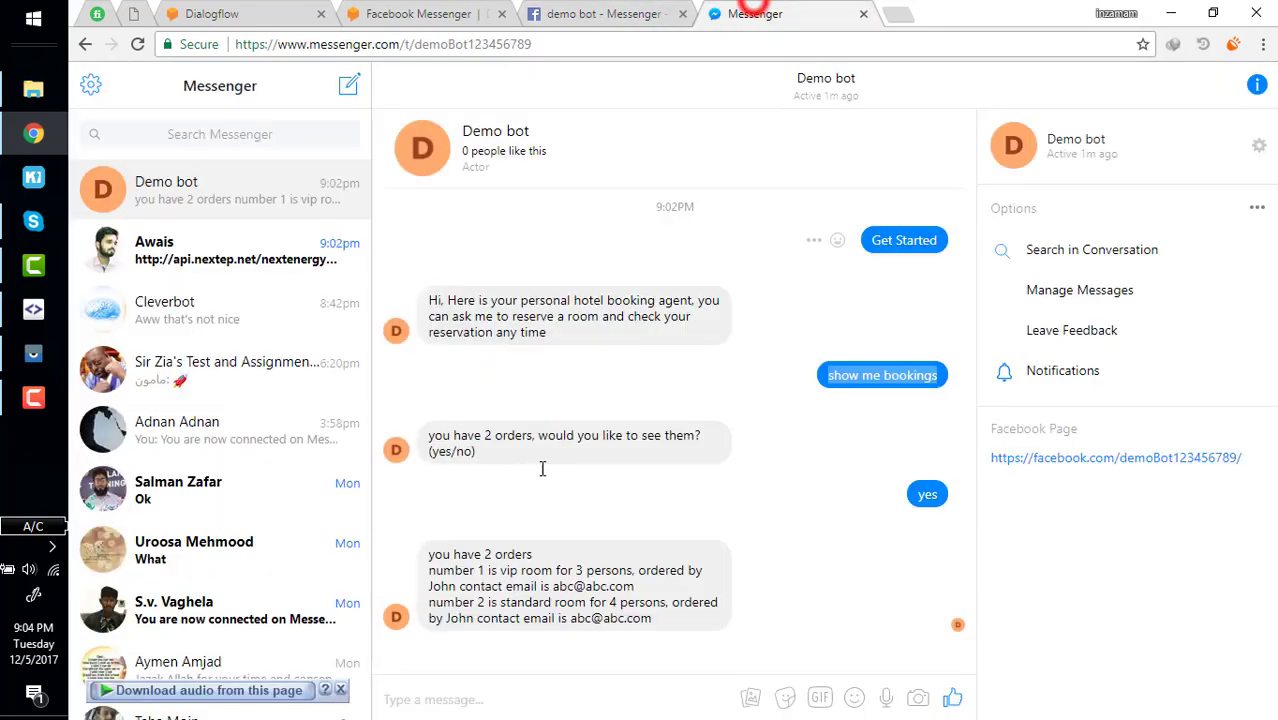
pyautogui.tripleClick(424, 437)
pyautogui.hotkey('ctrl', 'c')
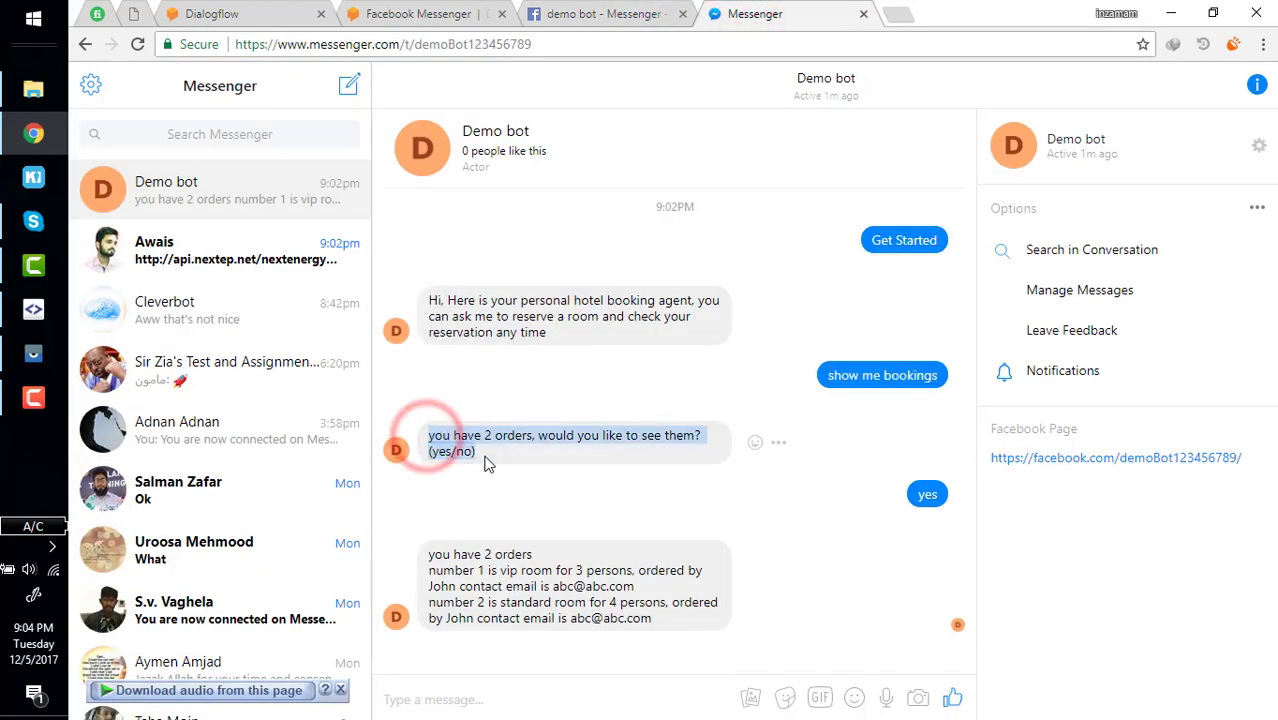
pyautogui.click(604, 13)
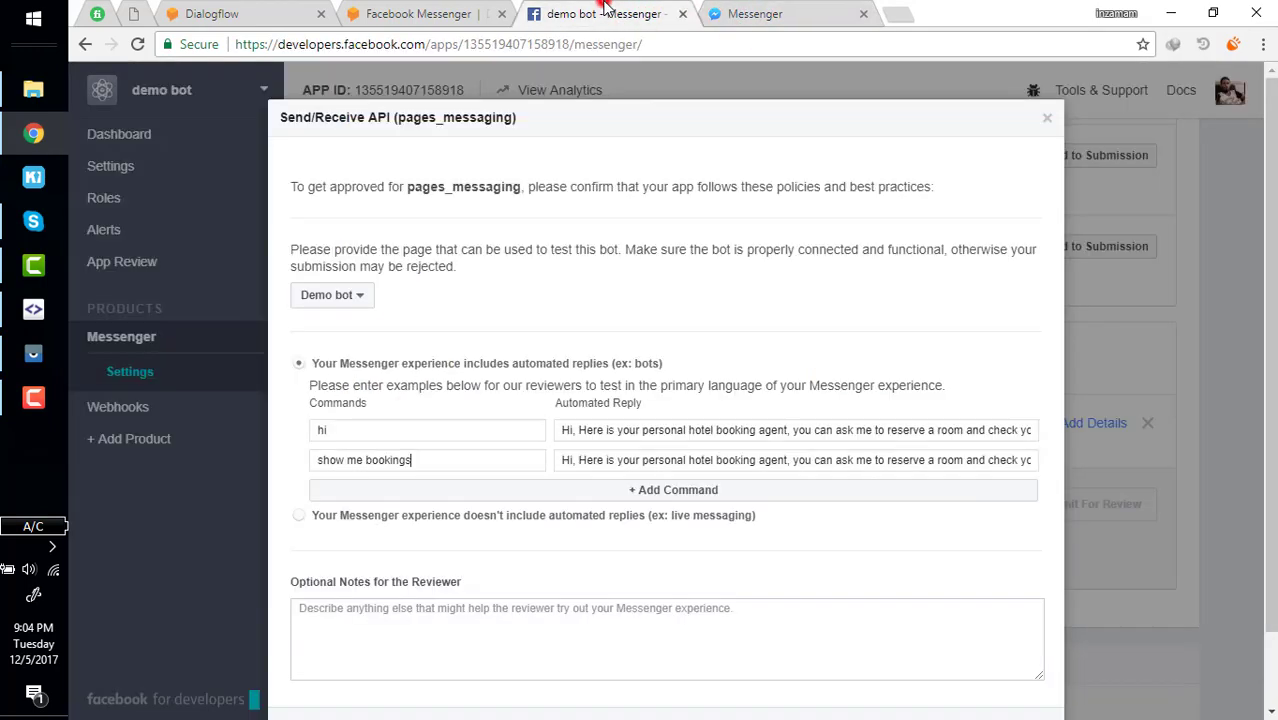
pyautogui.tripleClick(603, 459)
pyautogui.hotkey('ctrl', 'v')
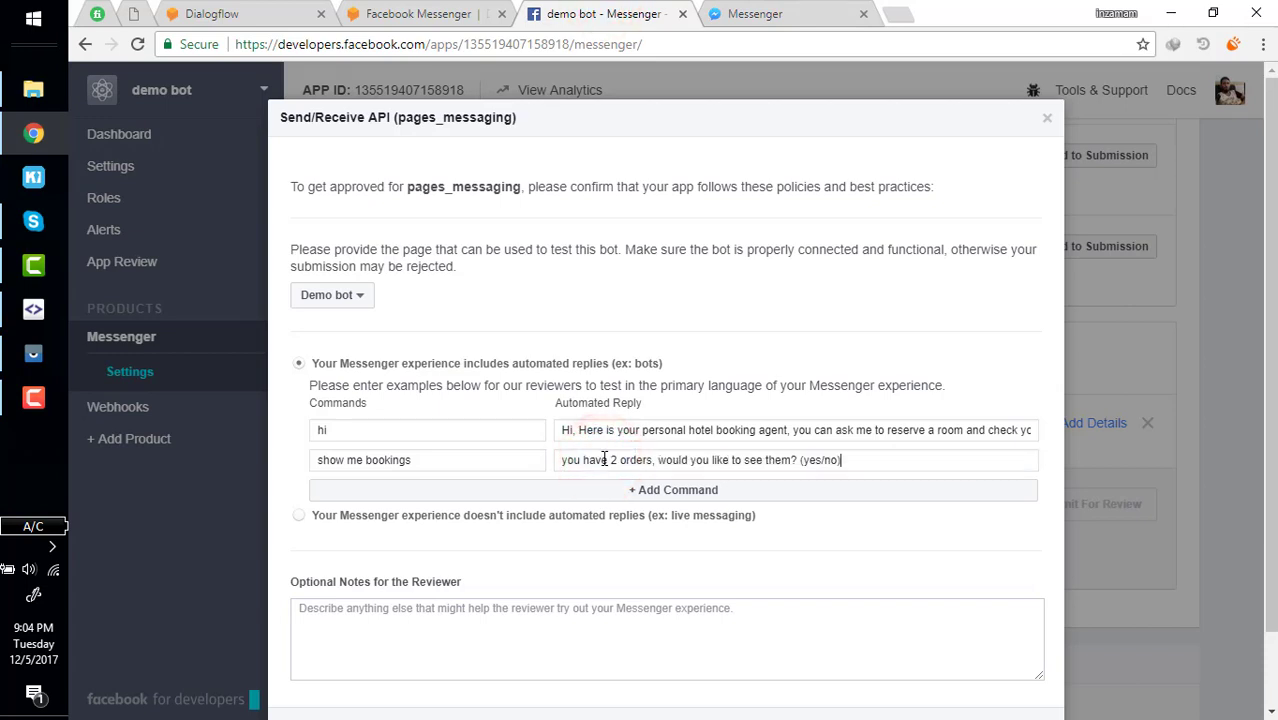
# Step: Add a third example command and set it to "yes", matching the message sent in the Messenger chat
pyautogui.click(786, 13)
pyautogui.click(918, 491)
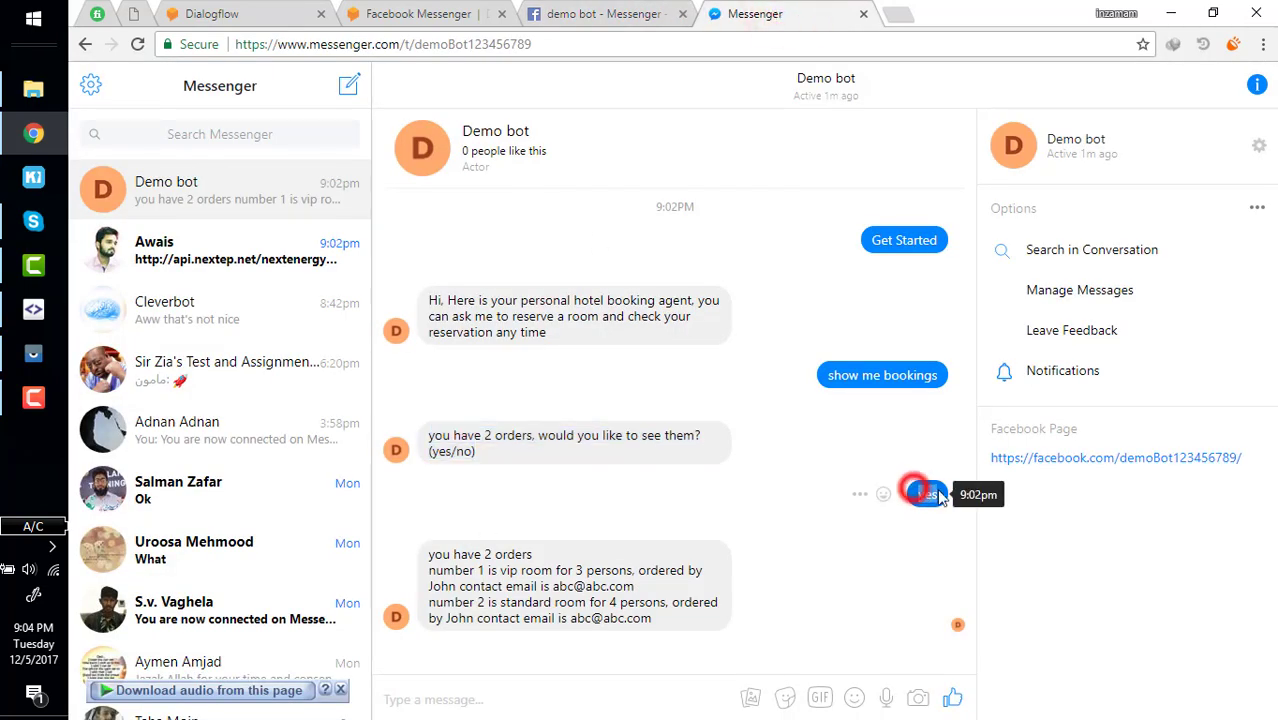
pyautogui.click(630, 16)
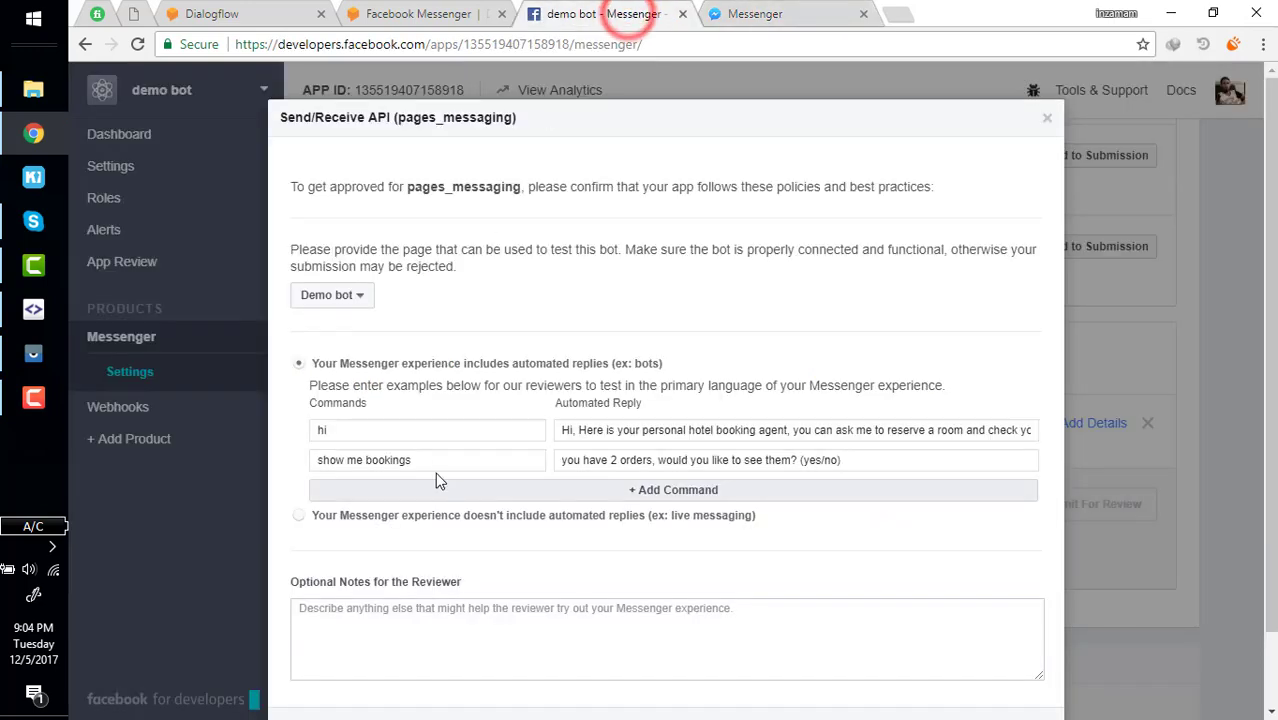
pyautogui.click(400, 489)
pyautogui.doubleClick(383, 490)
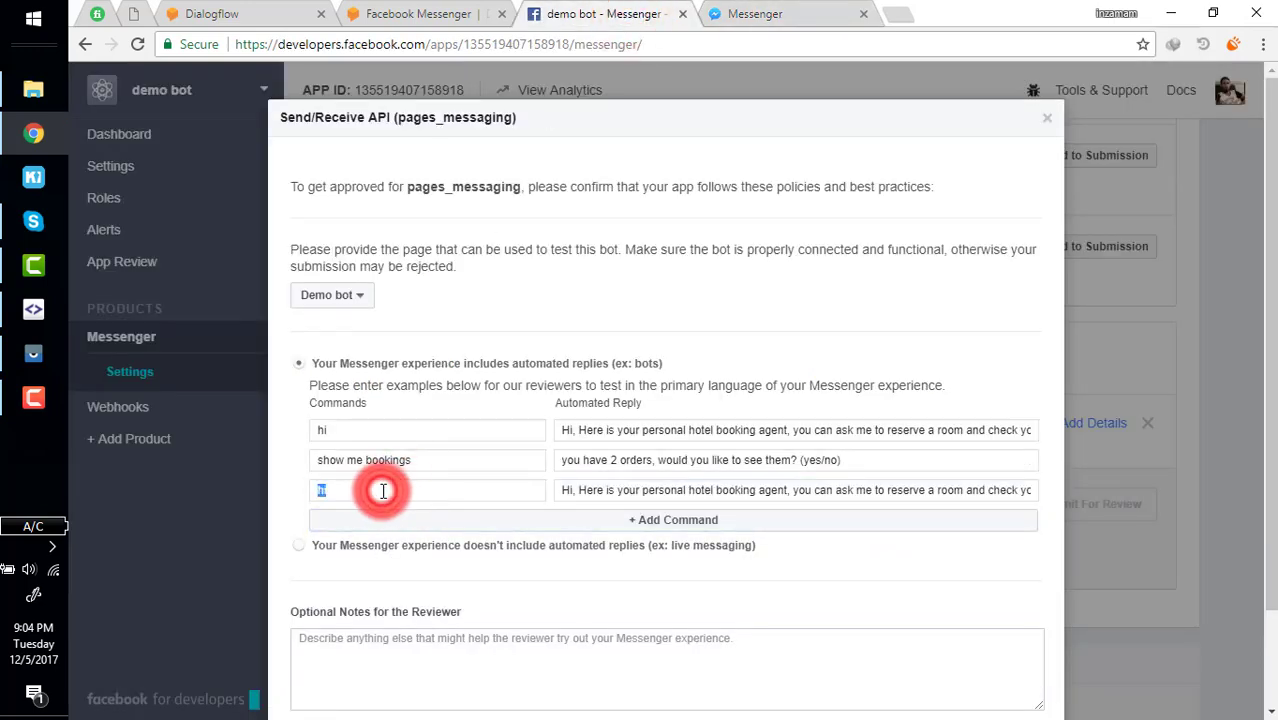
pyautogui.write('yes')
# Step: Copy the bot's detailed order list from the Messenger chat and use it as the automated reply for "yes"
pyautogui.click(740, 6)
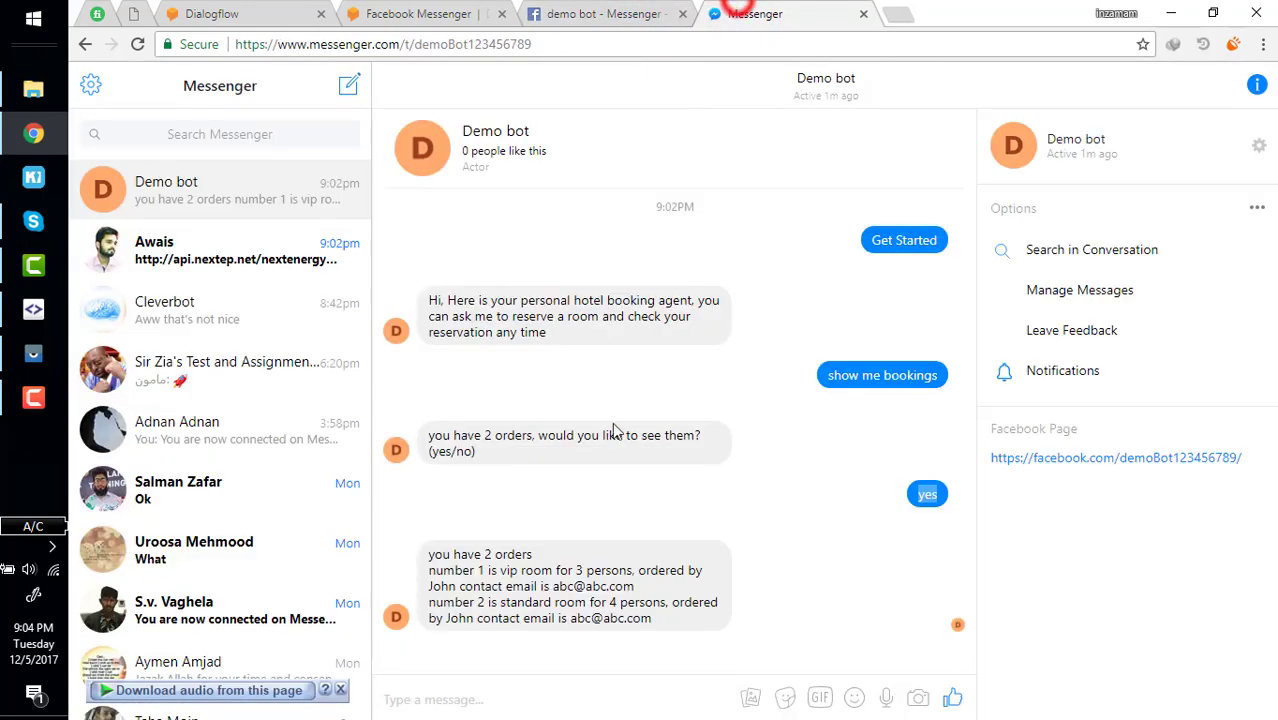
pyautogui.moveTo(428, 554); pyautogui.dragTo(655, 625)
pyautogui.click(605, 8)
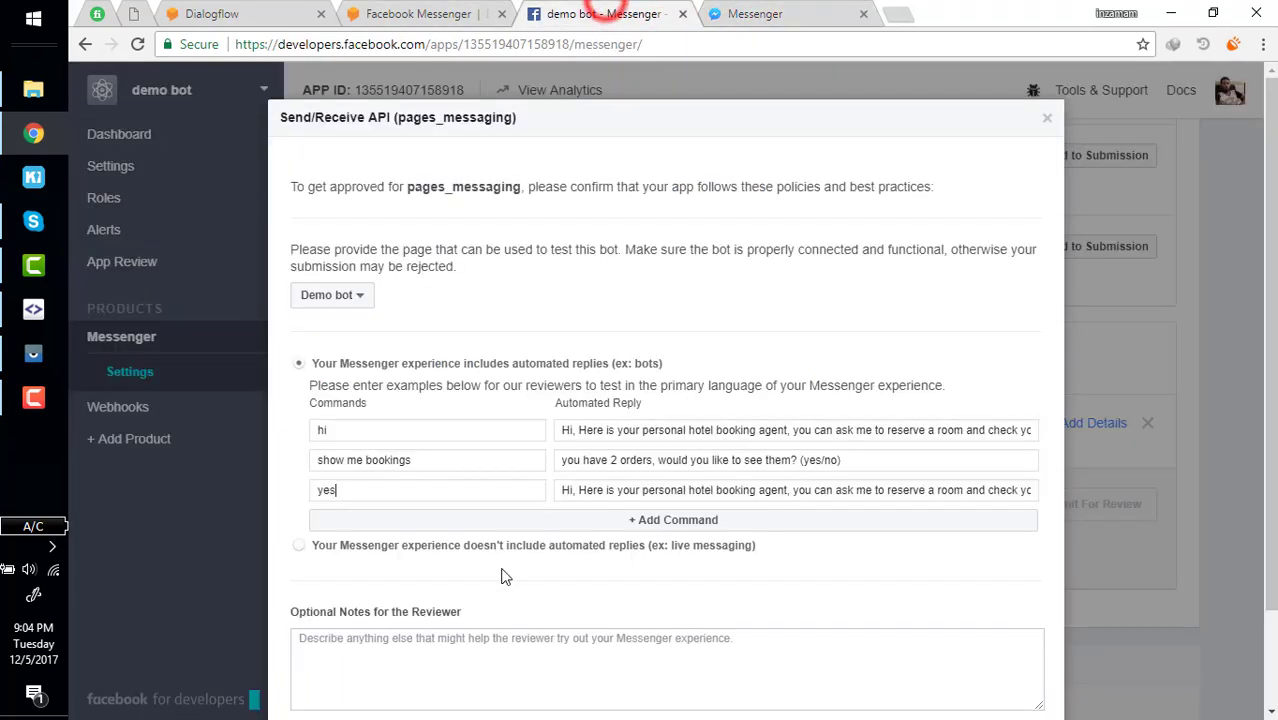
pyautogui.click(643, 490)
pyautogui.hotkey('ctrl', 'a')
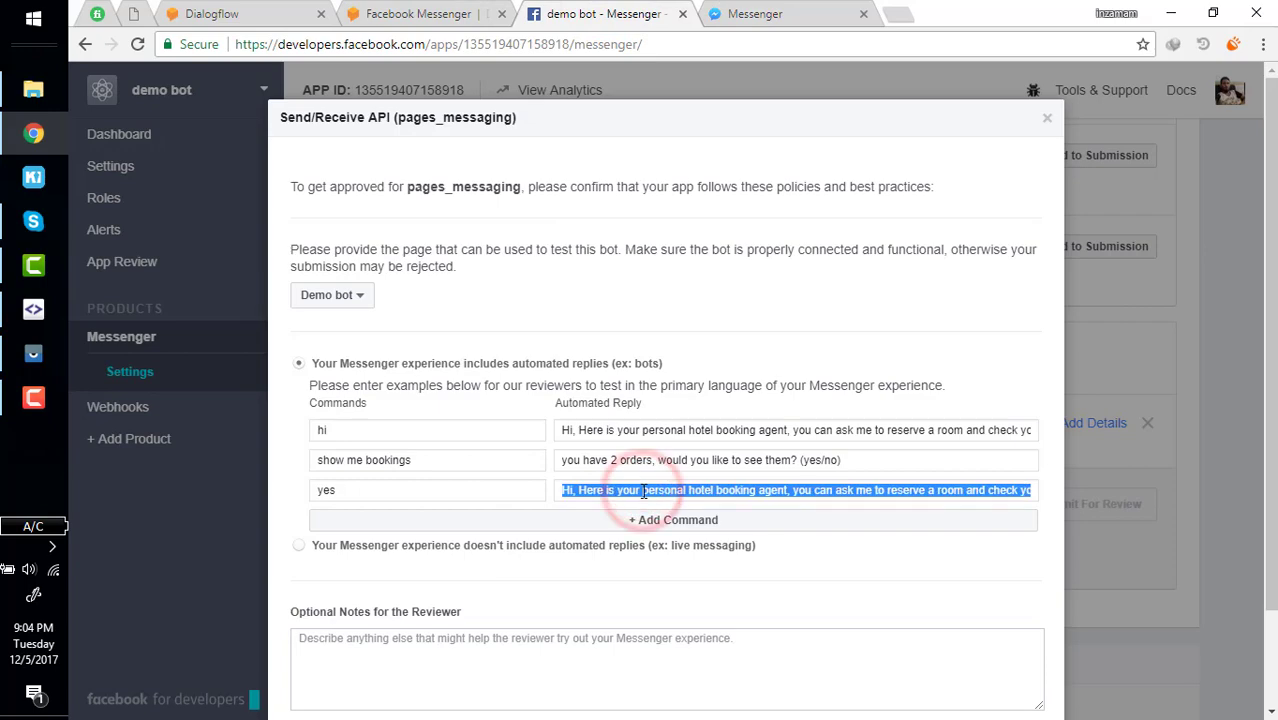
pyautogui.hotkey('ctrl', 'v')
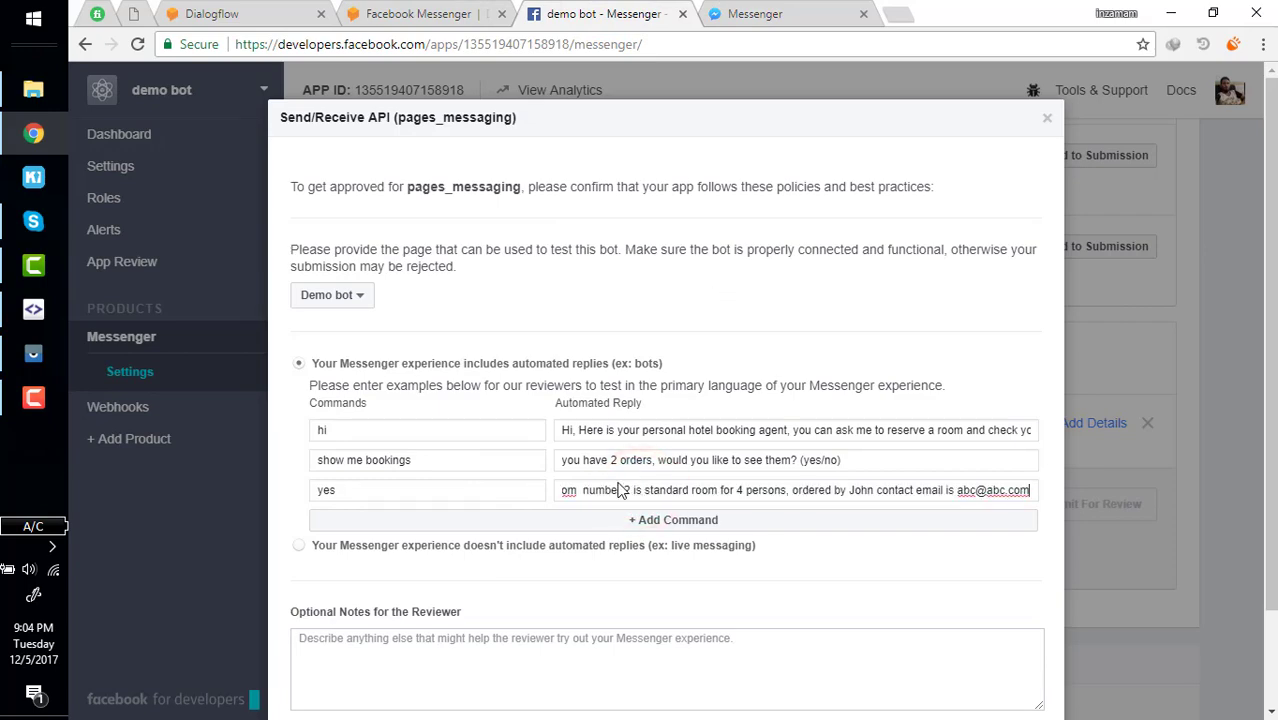
# Step: Save the pages_messaging details without reviewer notes and check the remaining requirements under Current Submission
pyautogui.scroll(-2, 620, 490)
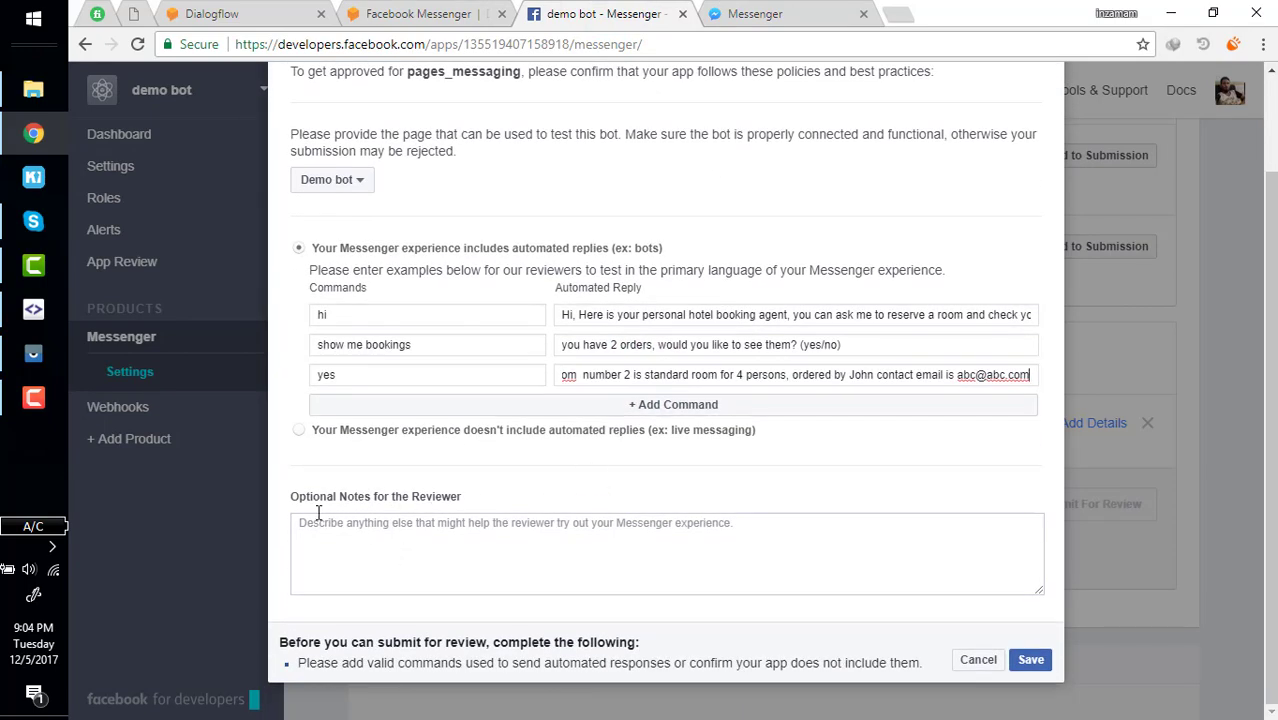
pyautogui.moveTo(297, 496); pyautogui.dragTo(458, 496)
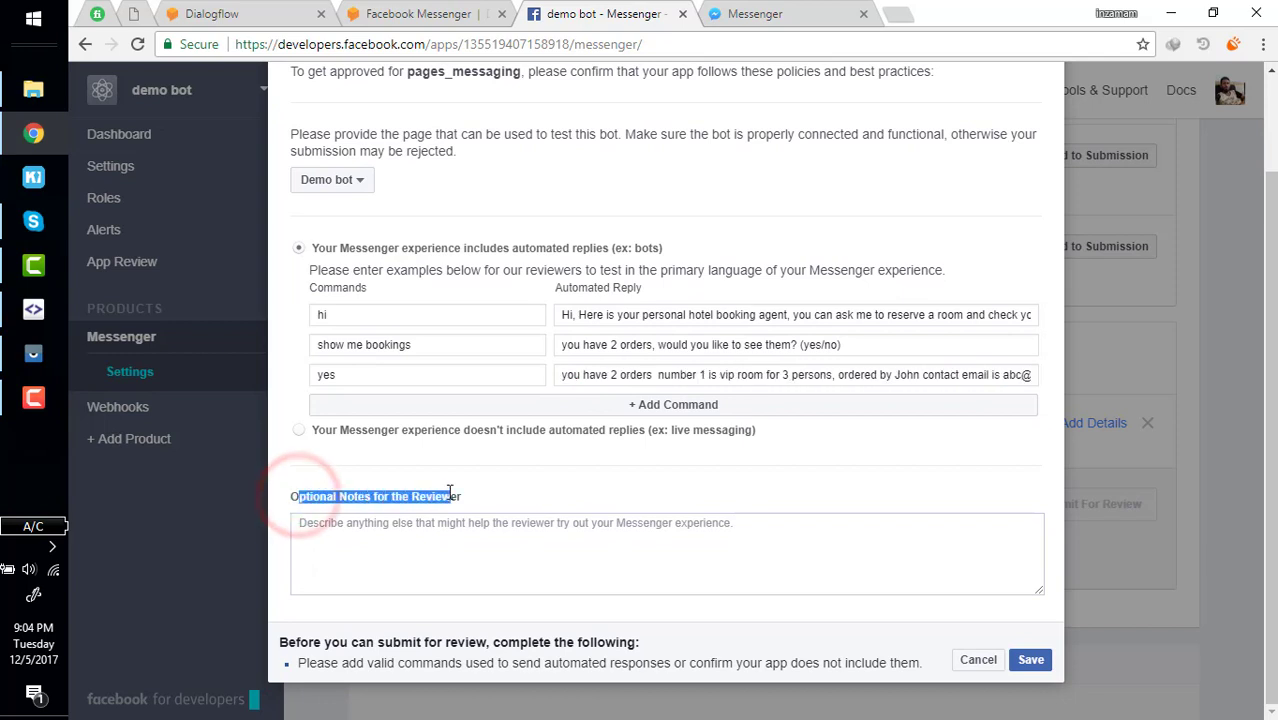
pyautogui.click(448, 492)
pyautogui.click(336, 524)
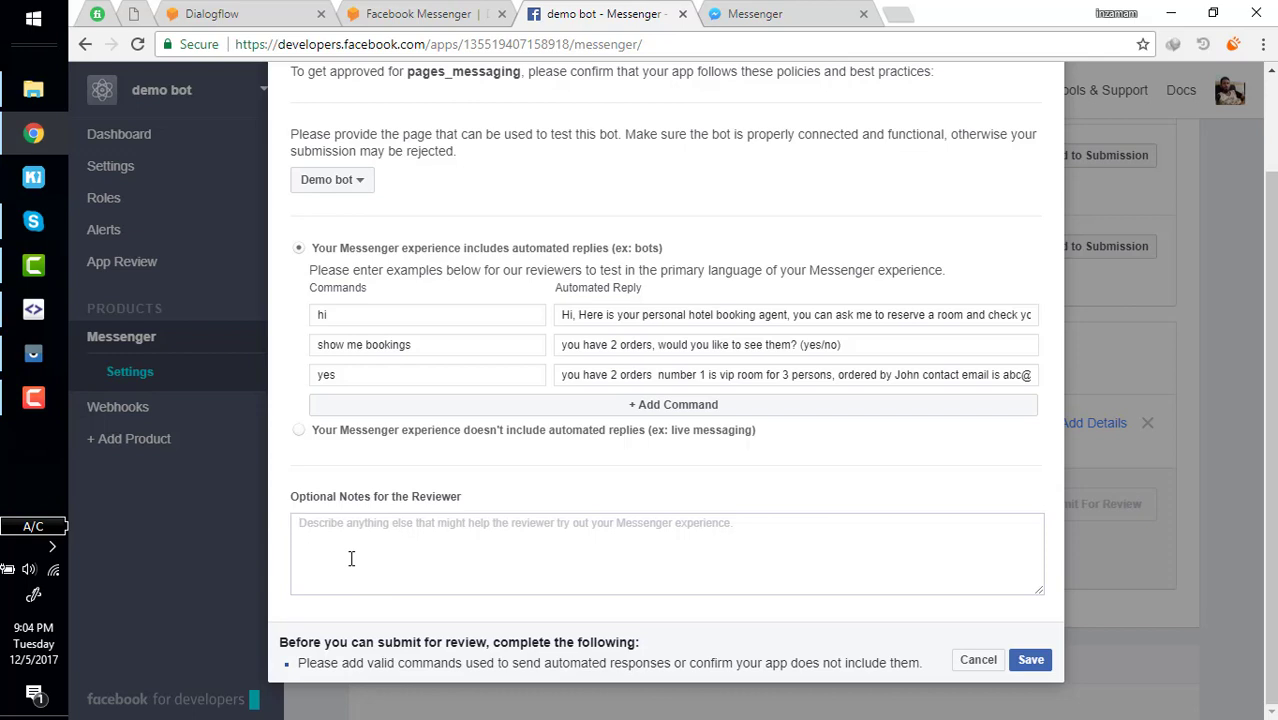
pyautogui.click(1030, 660)
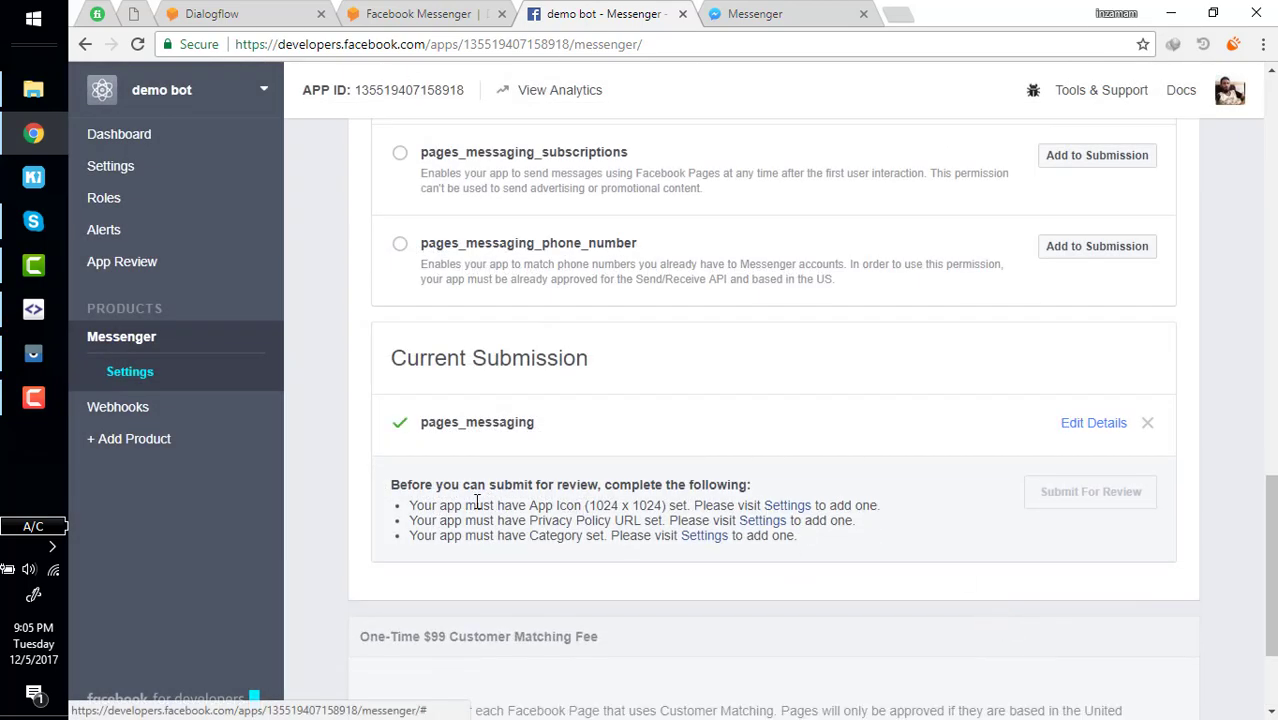
pyautogui.moveTo(472, 505); pyautogui.dragTo(632, 505)
pyautogui.click(530, 527)
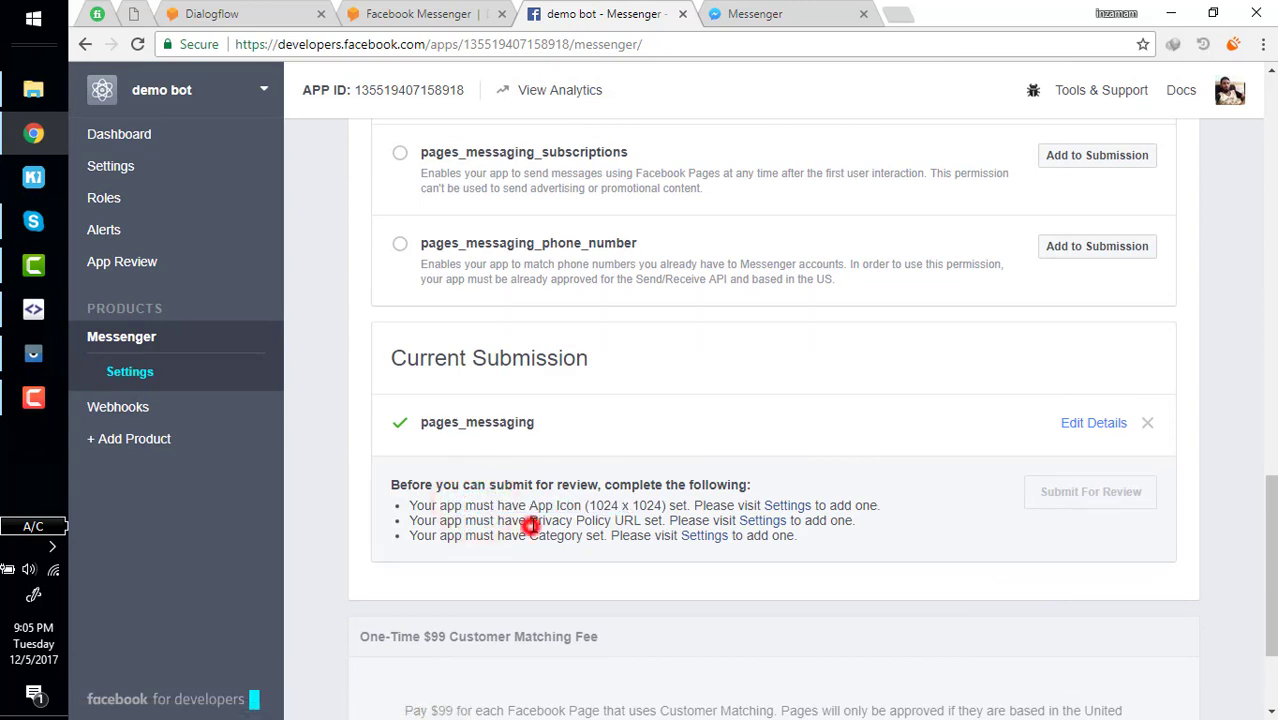
pyautogui.moveTo(530, 527); pyautogui.dragTo(603, 520)
pyautogui.click(600, 518)
# Step: Make the demo bot app public from its app review page, choosing the category Apps for Messenger
pyautogui.click(133, 264)
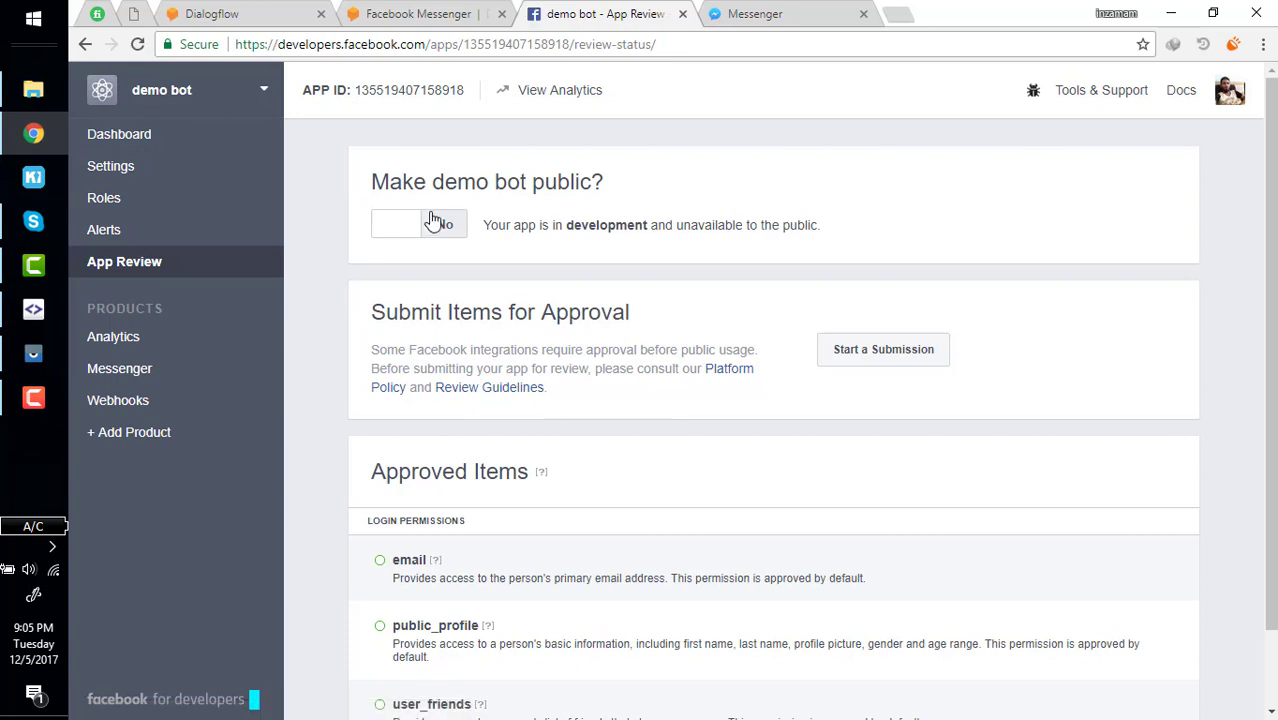
pyautogui.click(419, 222)
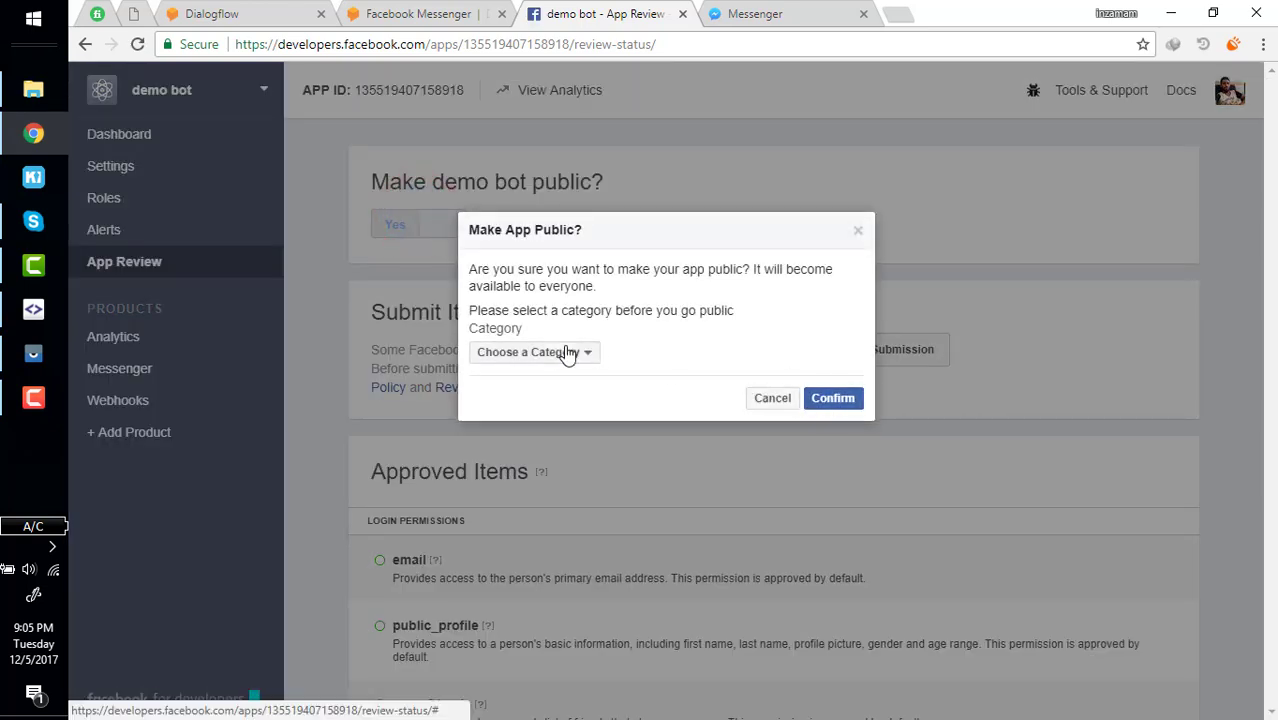
pyautogui.click(565, 352)
pyautogui.click(545, 400)
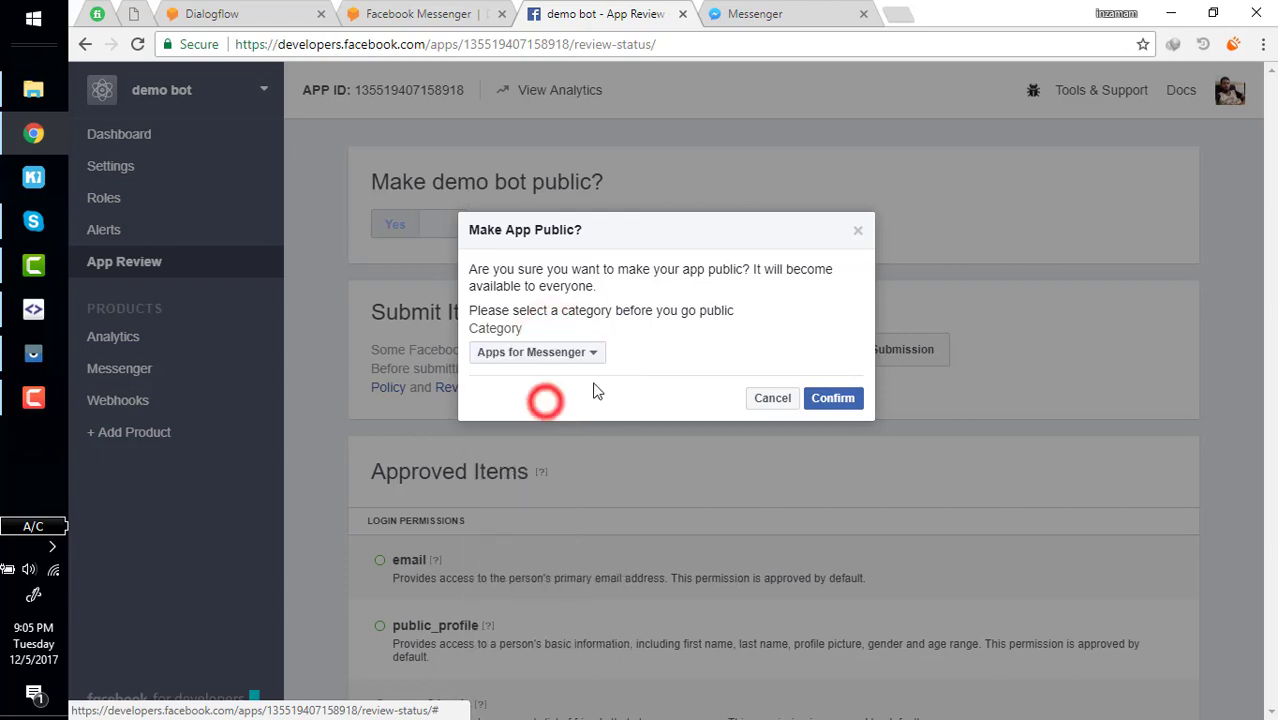
pyautogui.click(851, 400)
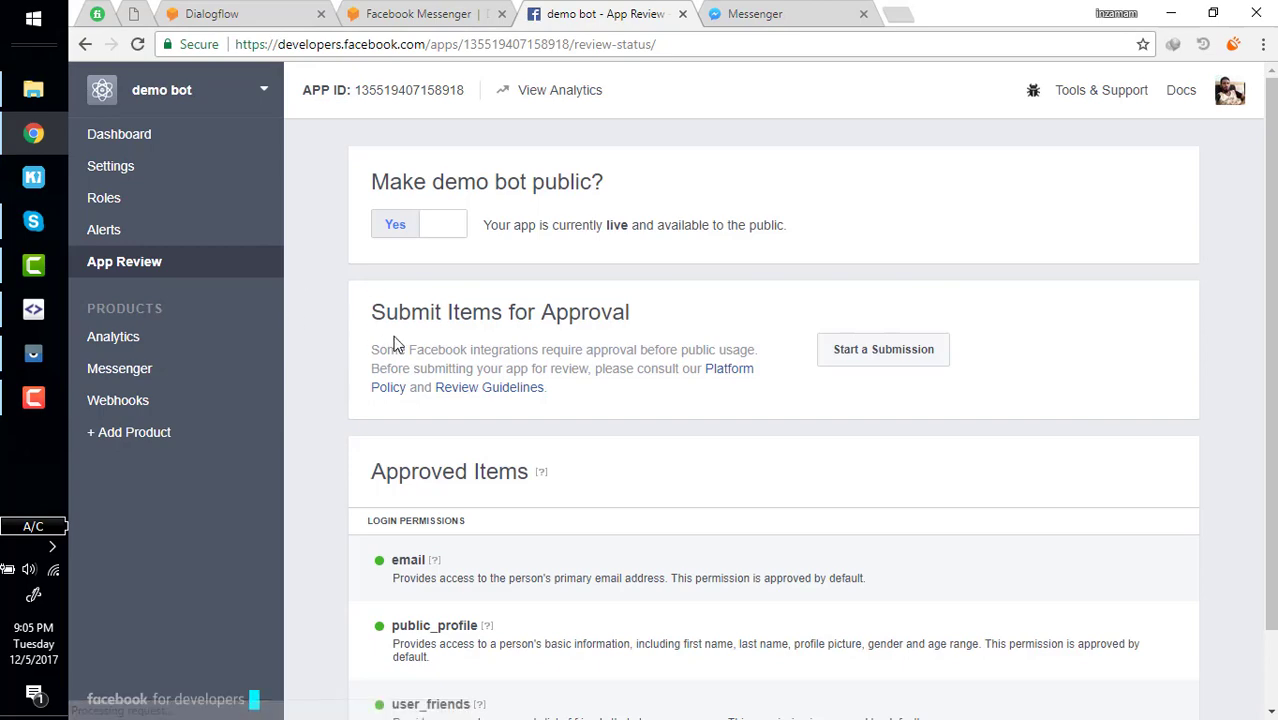
pyautogui.moveTo(368, 170); pyautogui.dragTo(503, 175)
pyautogui.click(439, 177)
pyautogui.tripleClick(474, 177)
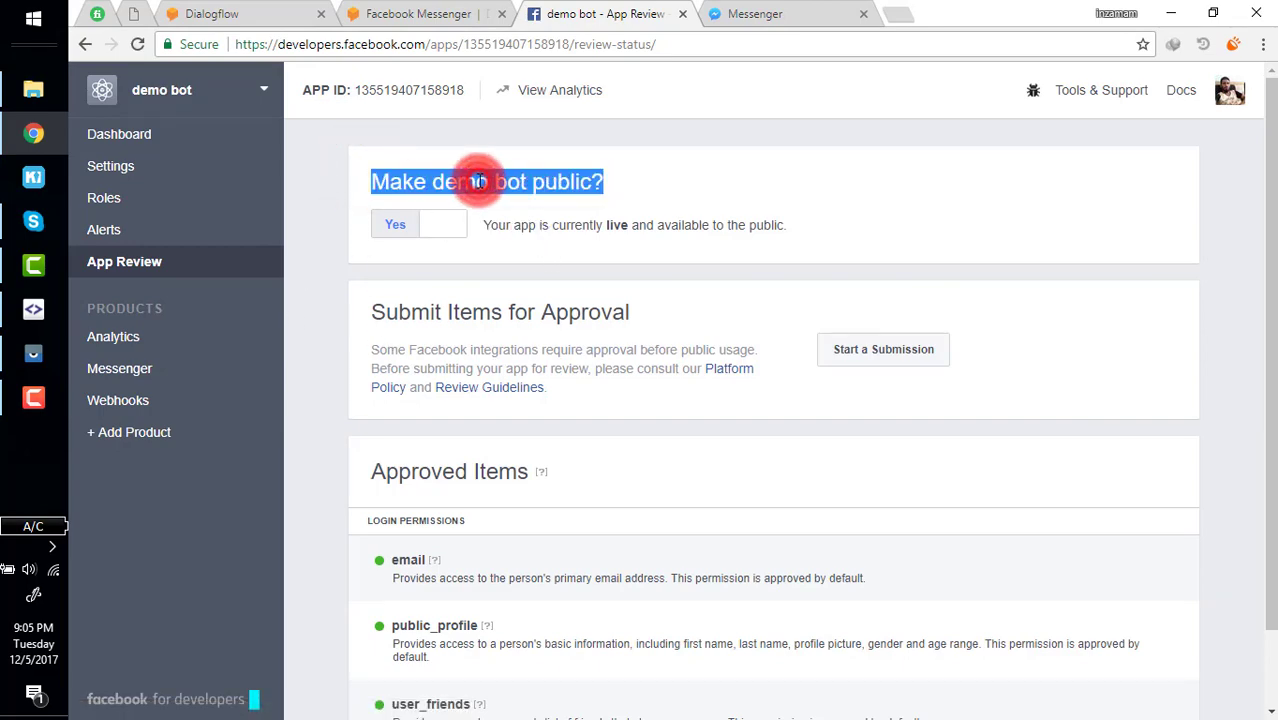
# Step: Switch to the Demo bot conversation in Messenger and examine its web address and earlier replies
pyautogui.hotkey('ctrl', 'Tab')
pyautogui.moveTo(576, 44); pyautogui.dragTo(290, 44)
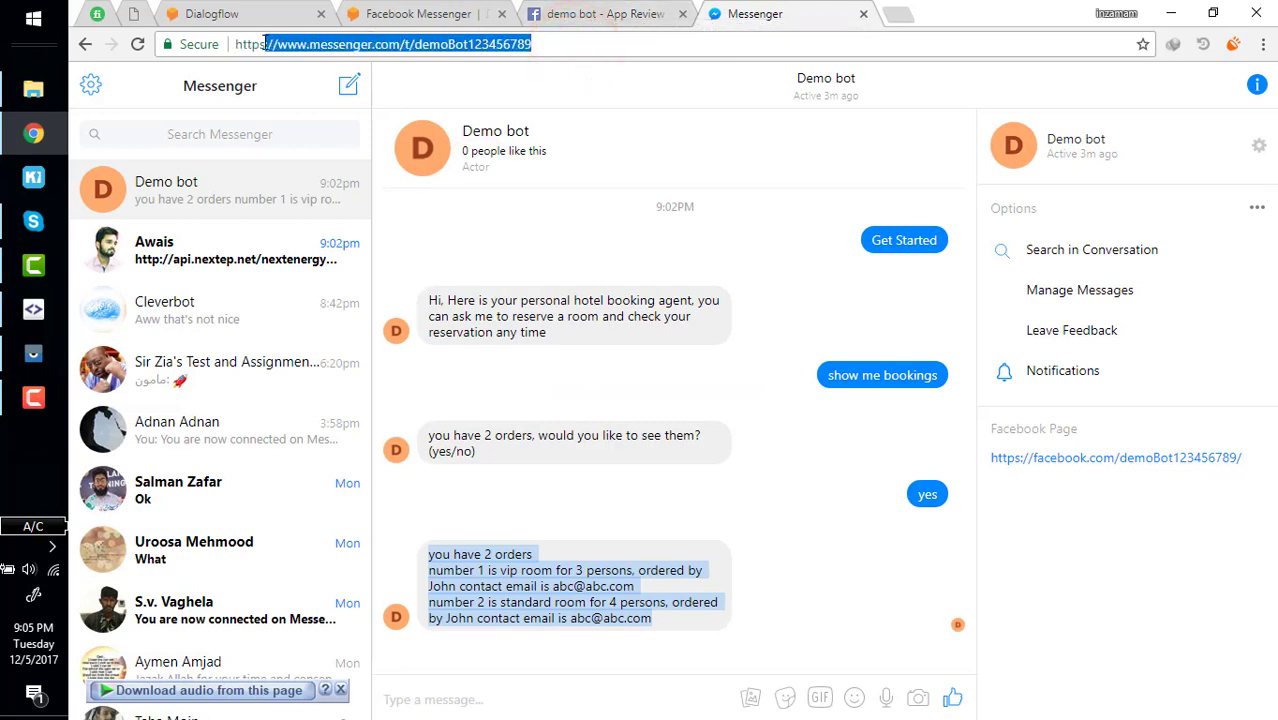
pyautogui.moveTo(266, 44); pyautogui.dragTo(414, 44)
pyautogui.click(558, 44)
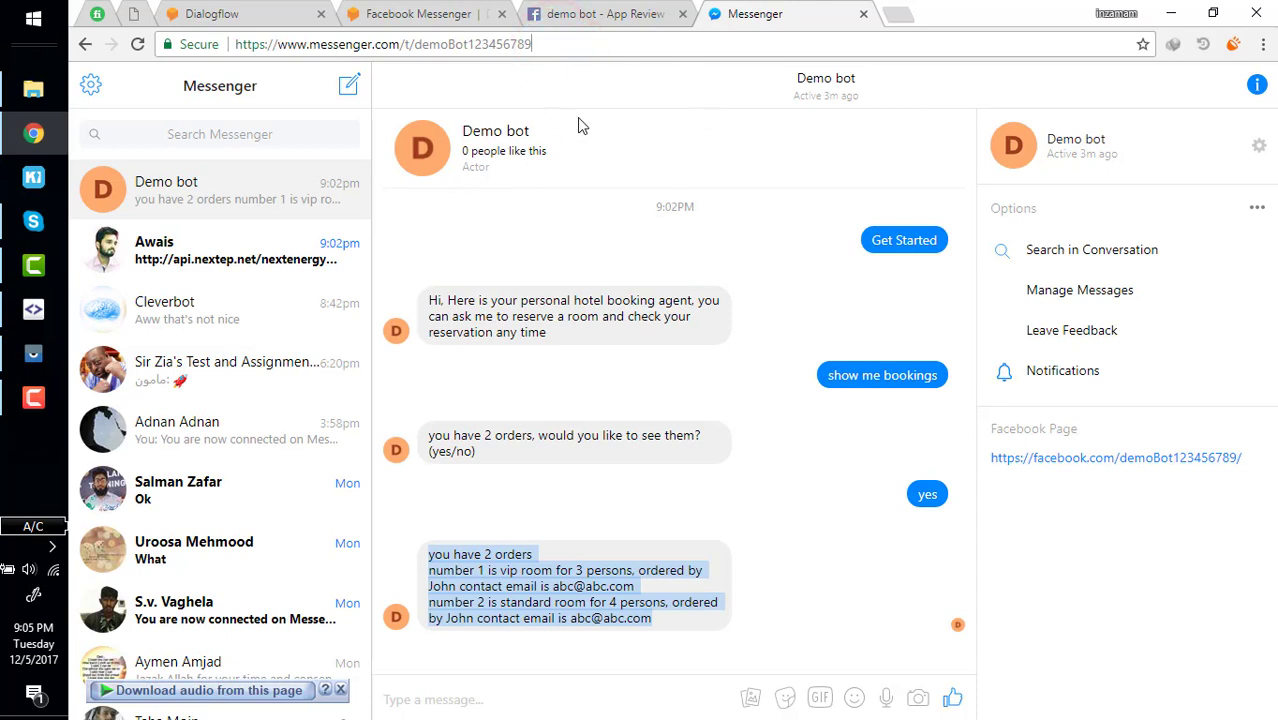
pyautogui.click(738, 12)
pyautogui.click(544, 251)
pyautogui.click(502, 568)
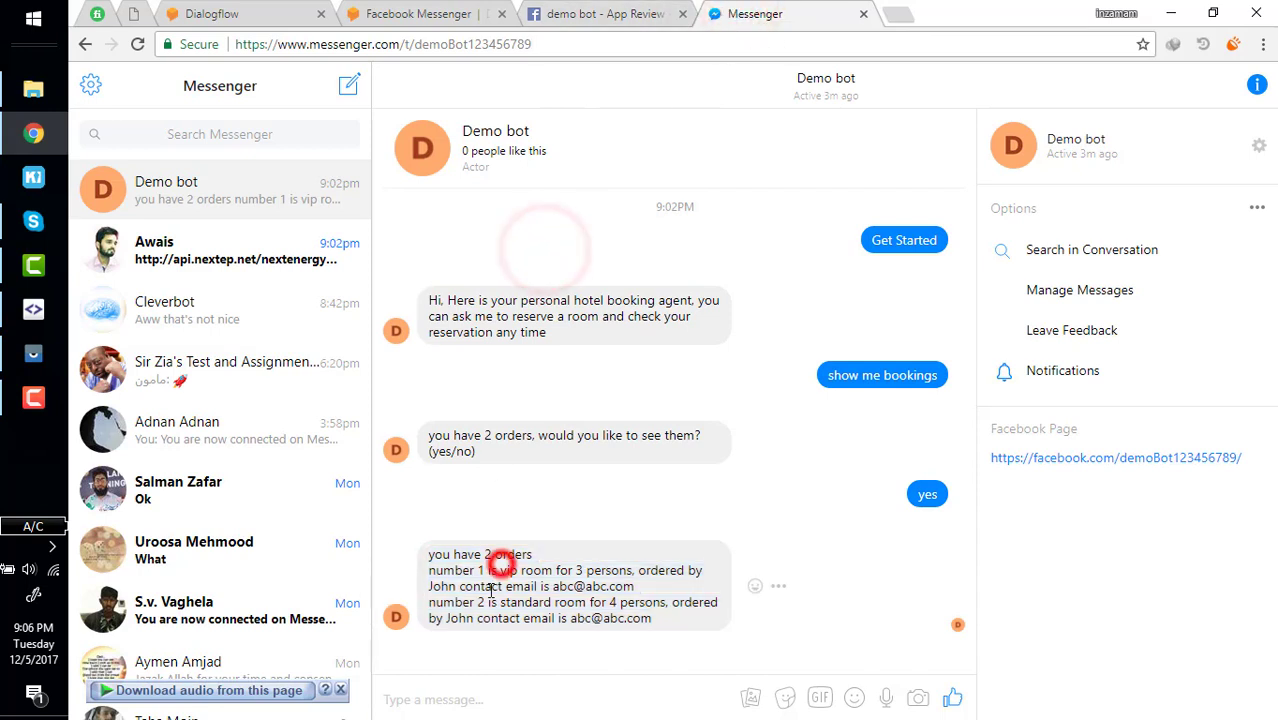
# Step: Send the message "hi" to Demo bot and look over the conversation's replies
pyautogui.click(459, 700)
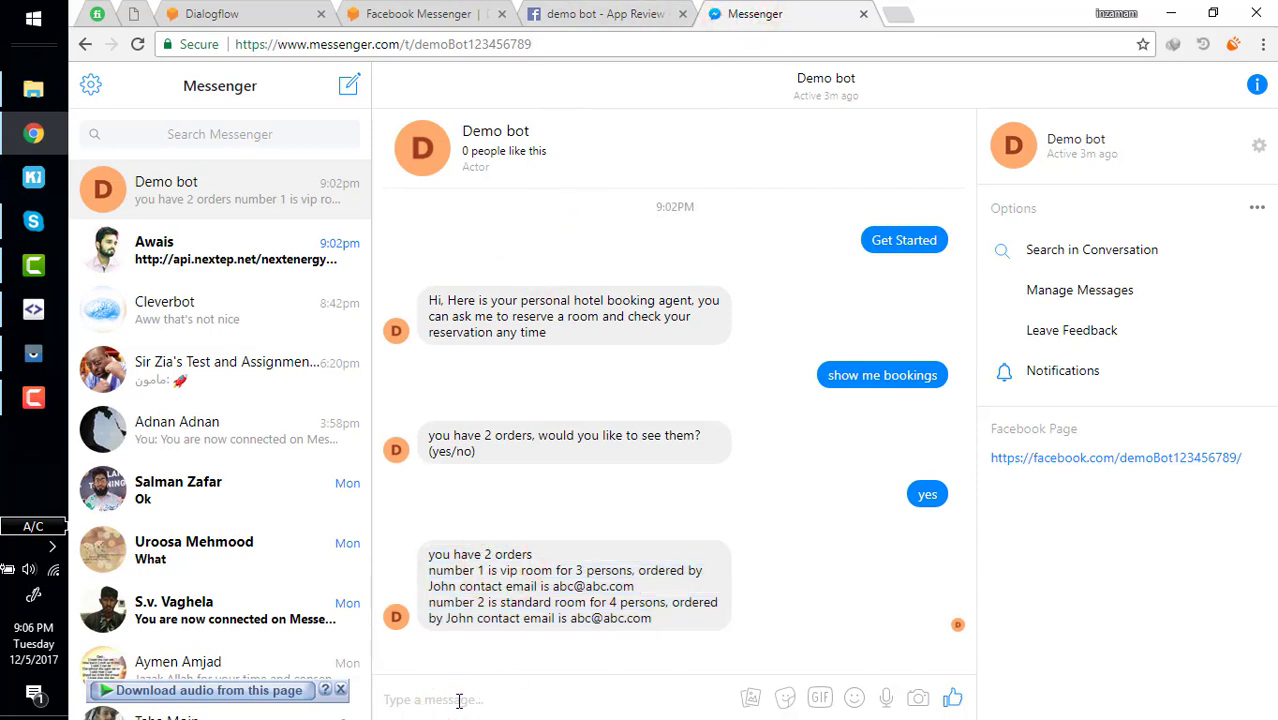
pyautogui.write('hi')
pyautogui.press('Return')
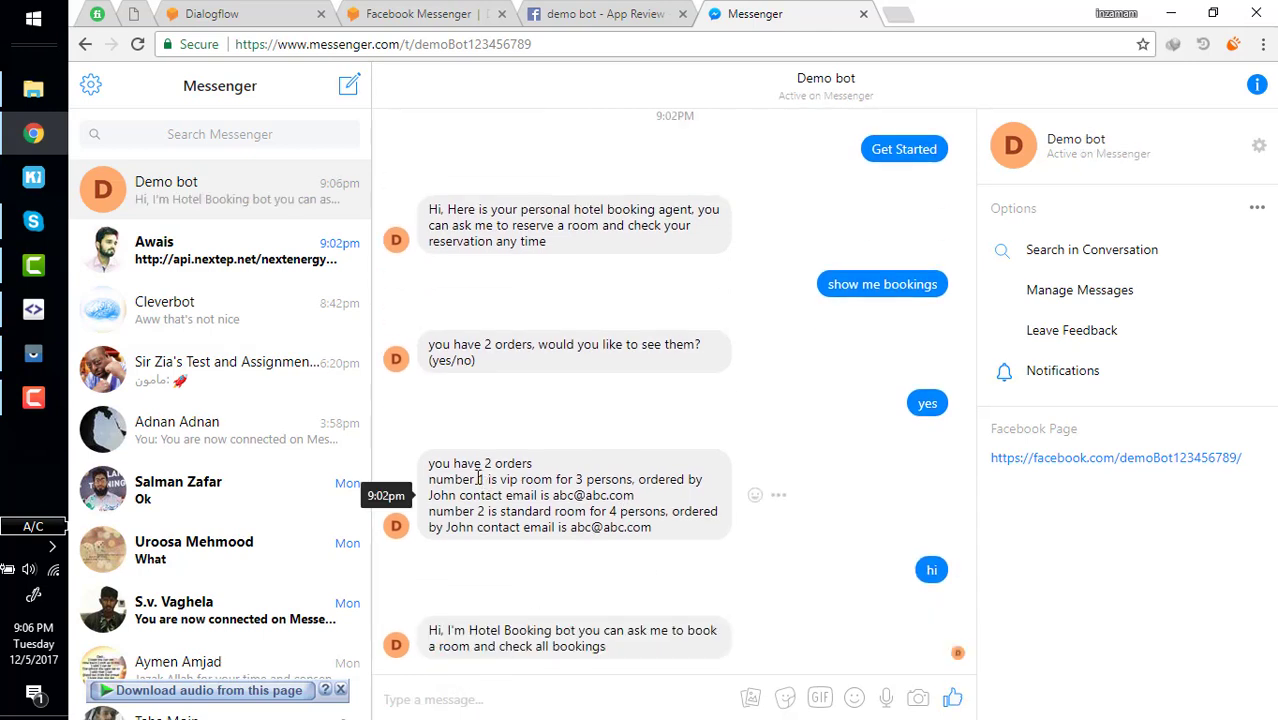
pyautogui.moveTo(460, 465); pyautogui.dragTo(553, 511)
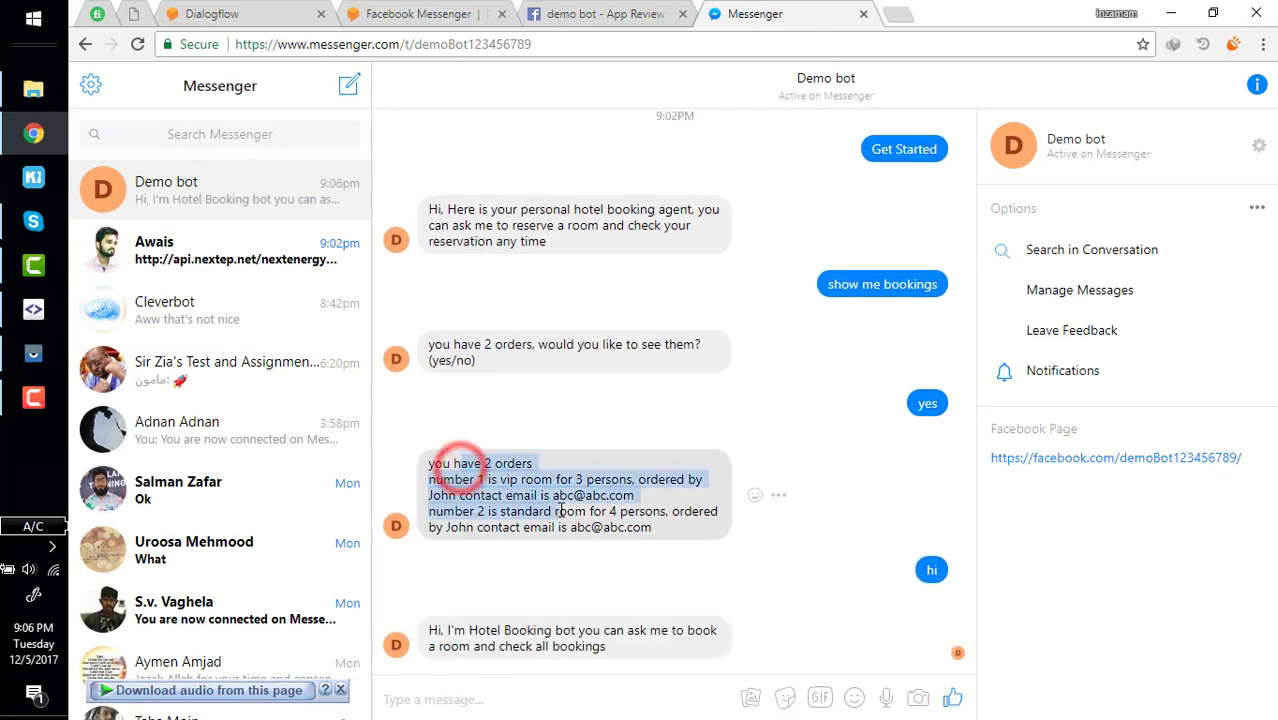
pyautogui.click(506, 468)
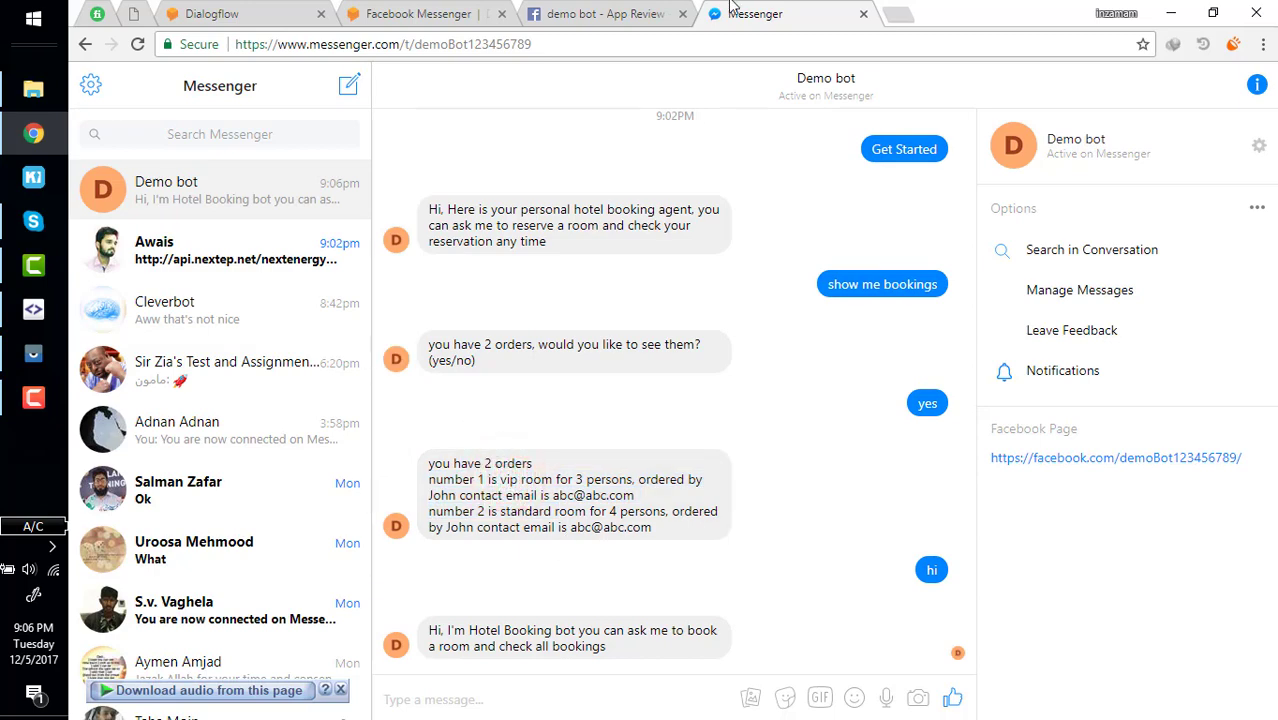
# Step: Return to the app's Messenger settings and examine the pages_messaging permission and the outstanding requirements under Current Submission
pyautogui.click(597, 13)
pyautogui.click(313, 279)
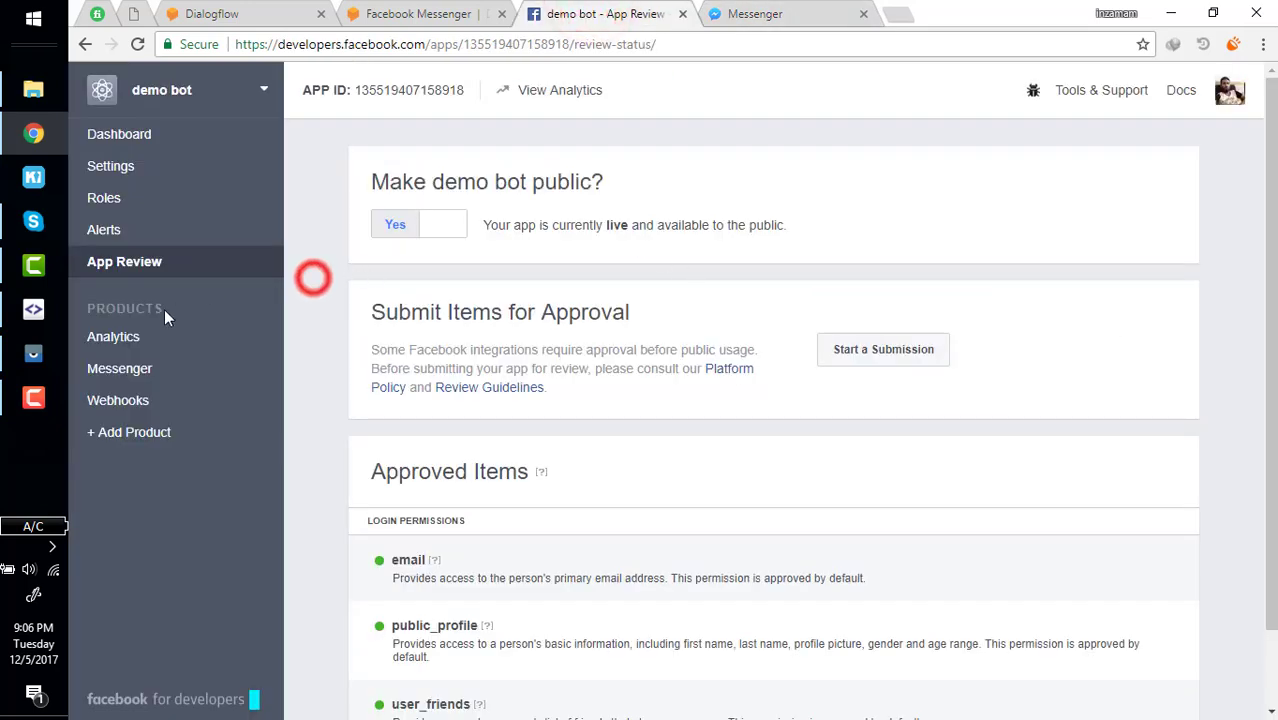
pyautogui.click(119, 369)
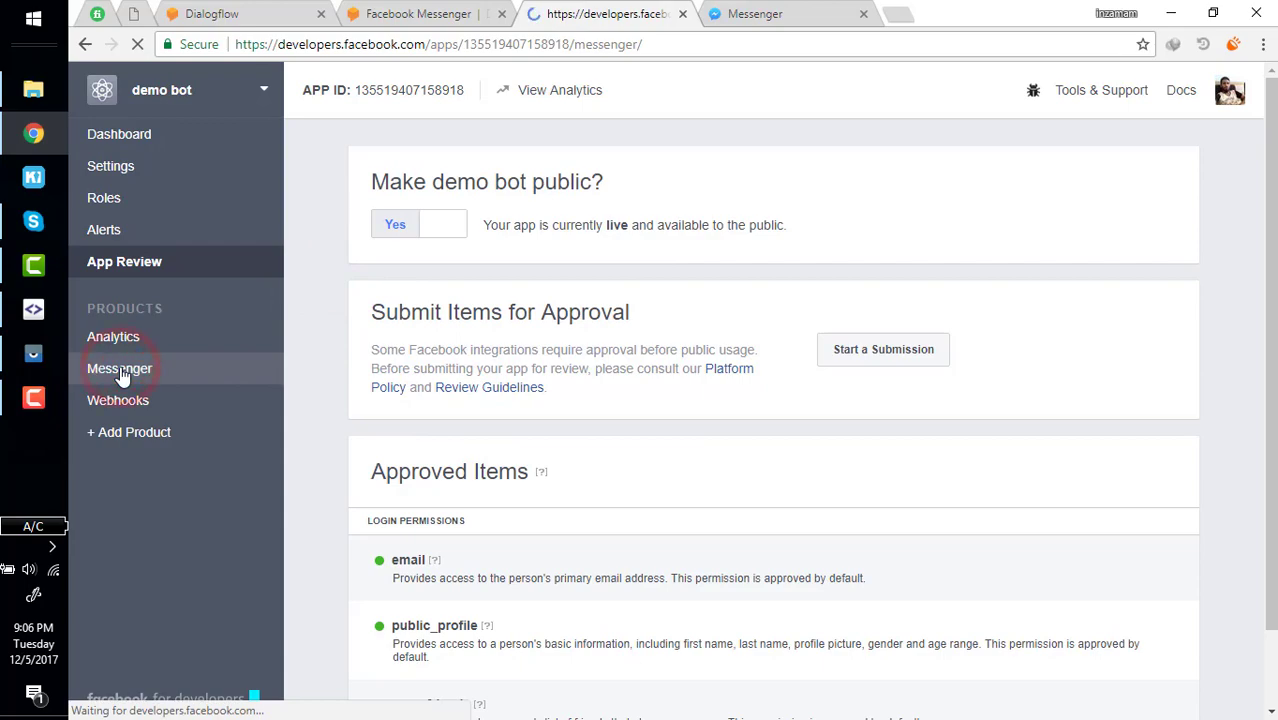
pyautogui.scroll(-2, 598, 560)
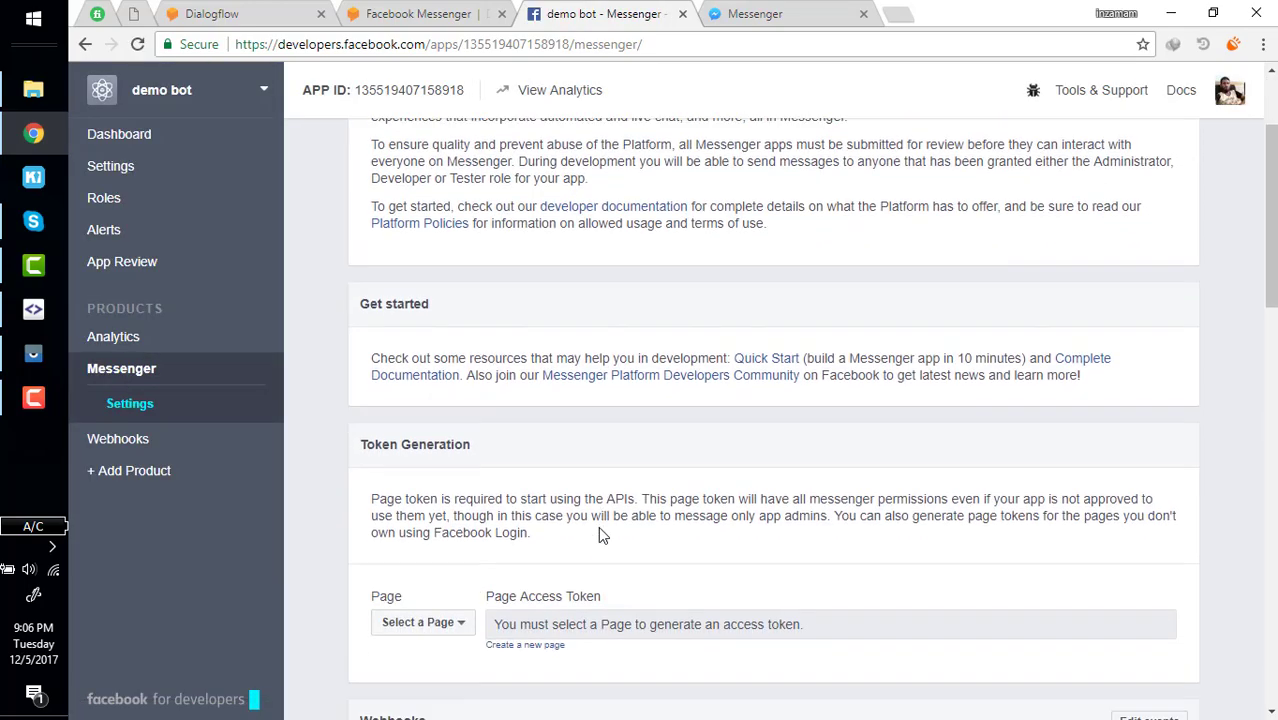
pyautogui.scroll(-10, 598, 530)
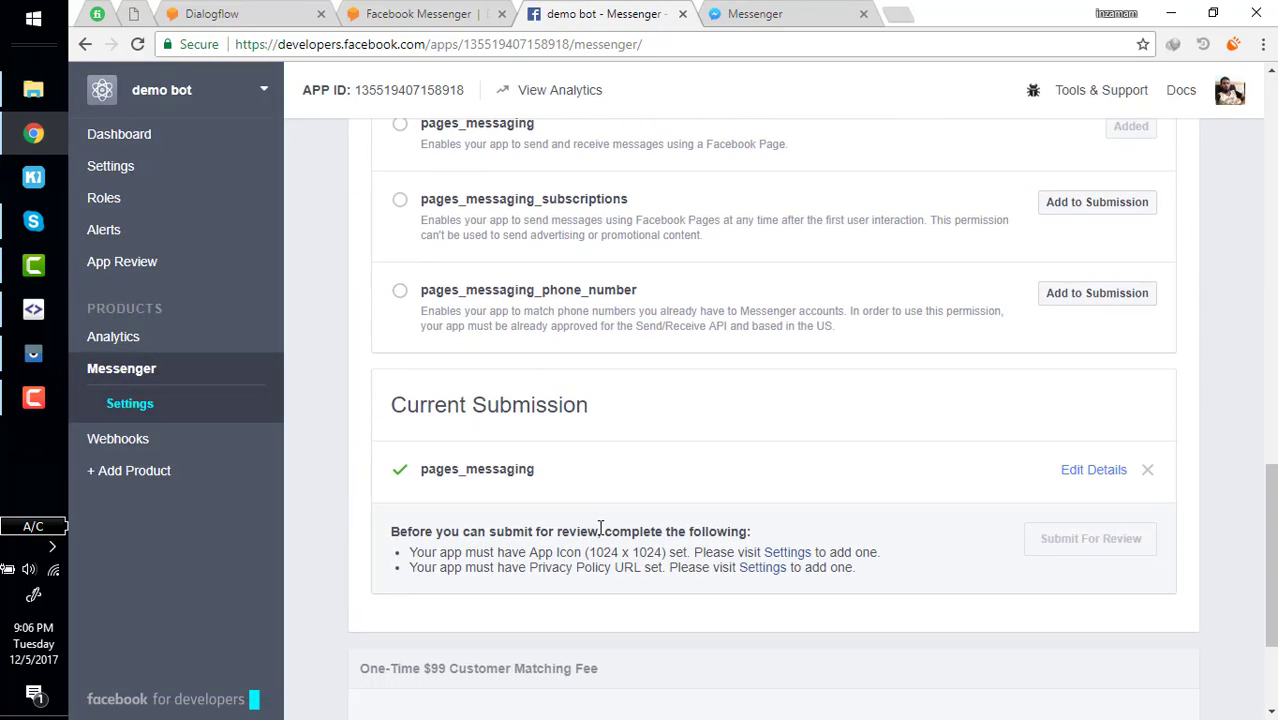
pyautogui.scroll(1, 598, 526)
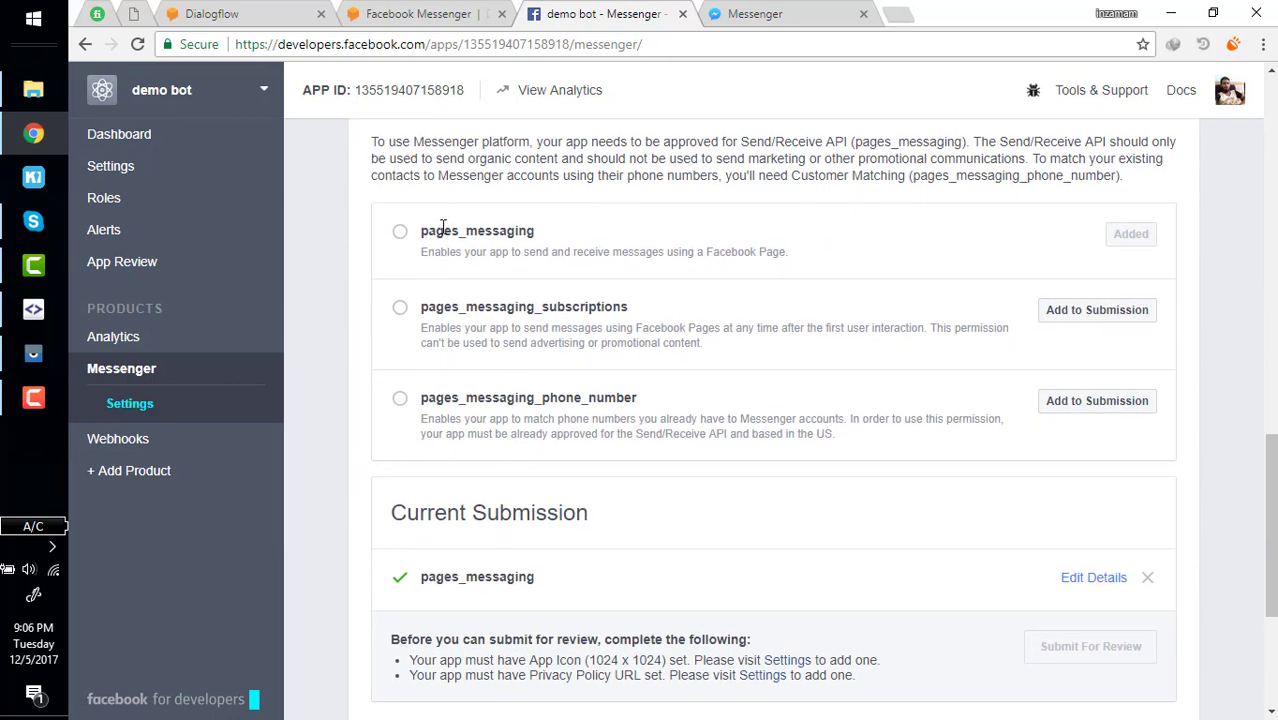
pyautogui.moveTo(421, 229); pyautogui.dragTo(537, 231)
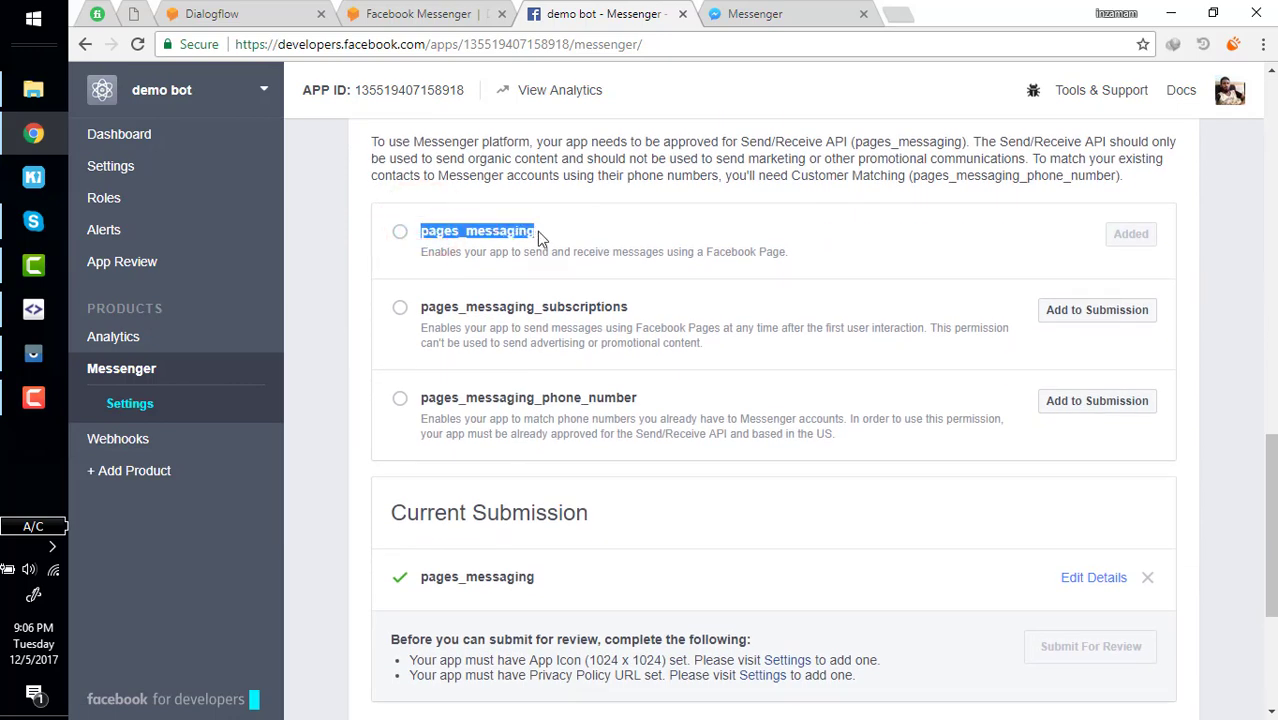
pyautogui.doubleClick(465, 230)
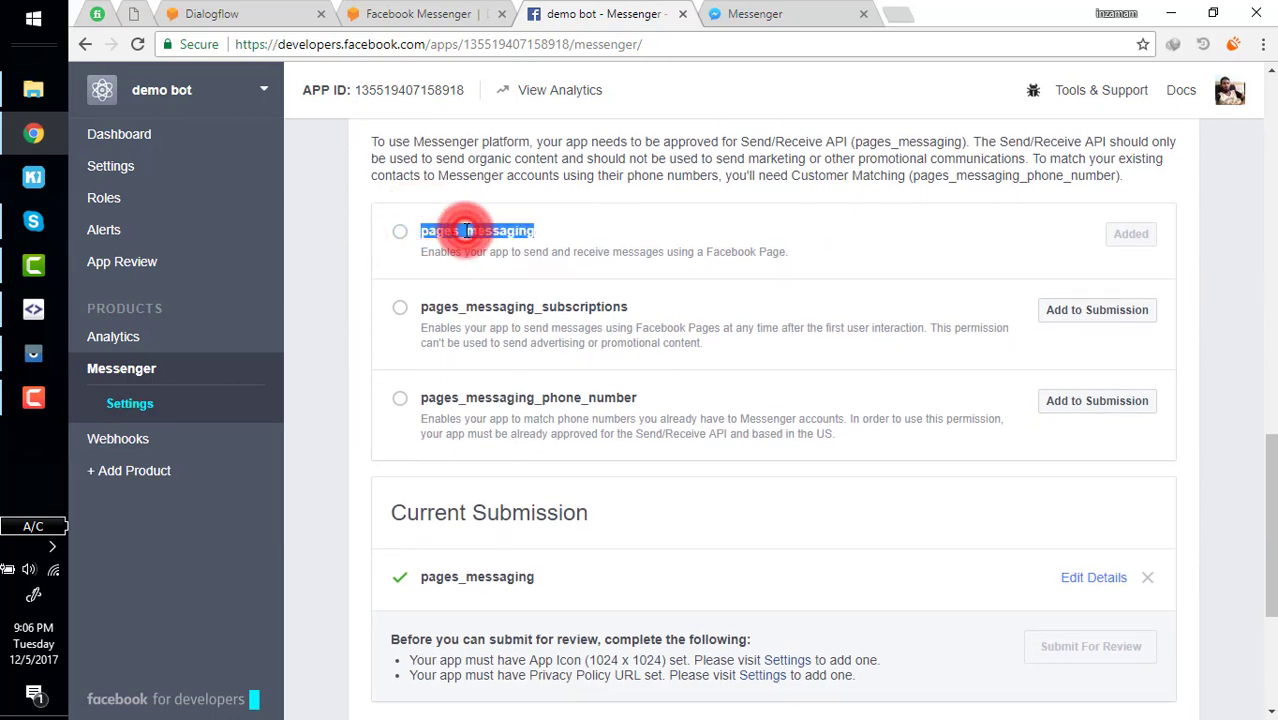
# Step: Switch to Dialogflow's Facebook Messenger documentation and read the Testing section on making the app public and setting a page username
pyautogui.click(420, 8)
pyautogui.scroll(-10, 685, 391)
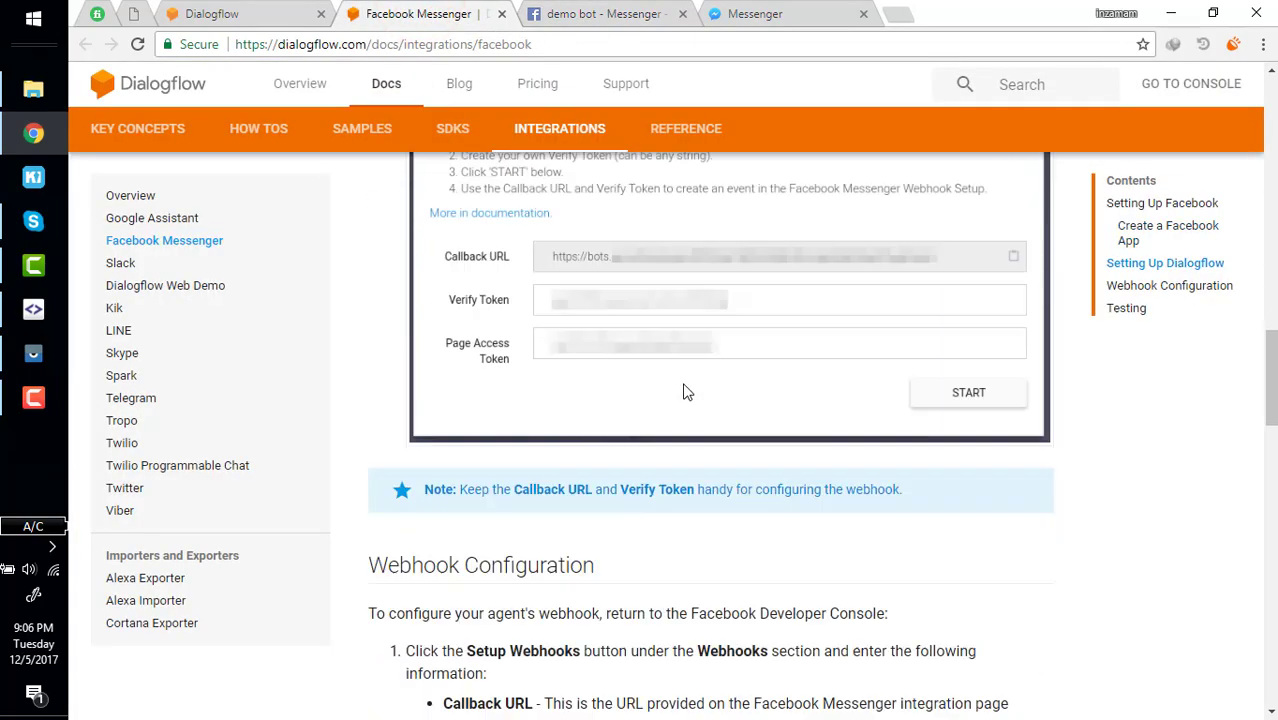
pyautogui.scroll(-3, 685, 391)
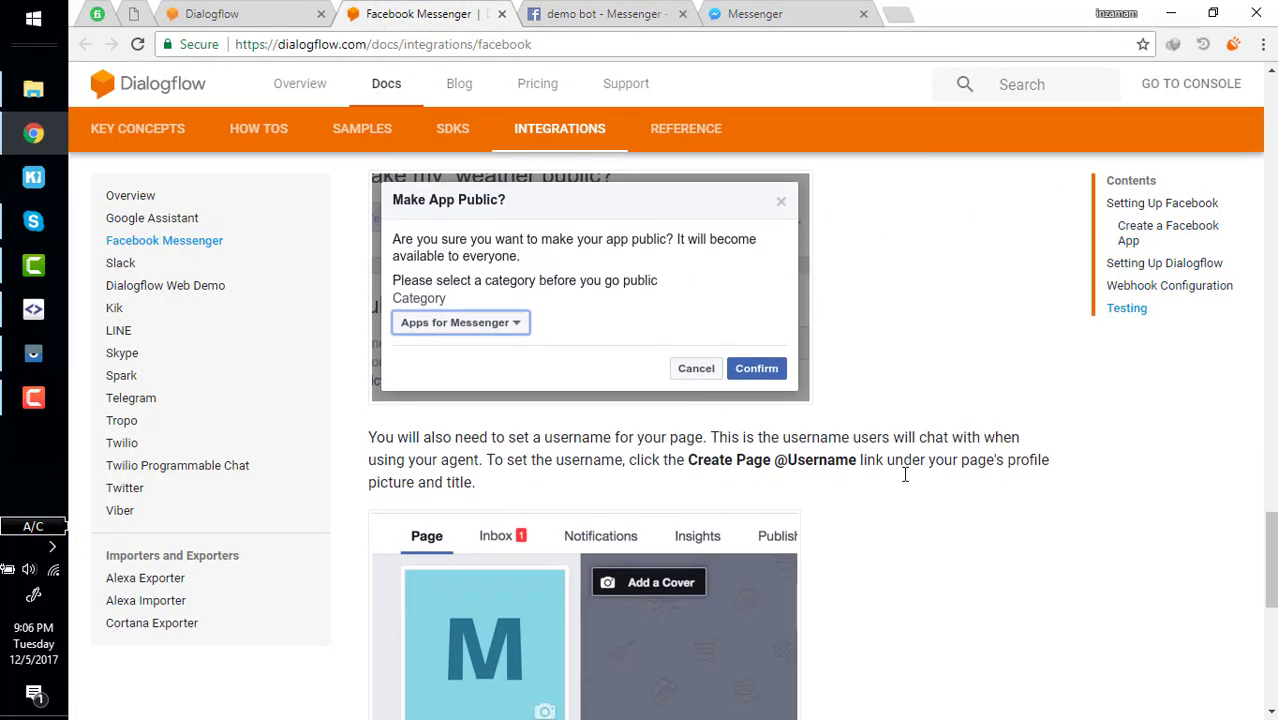
pyautogui.scroll(-5, 903, 510)
pyautogui.scroll(4, 903, 515)
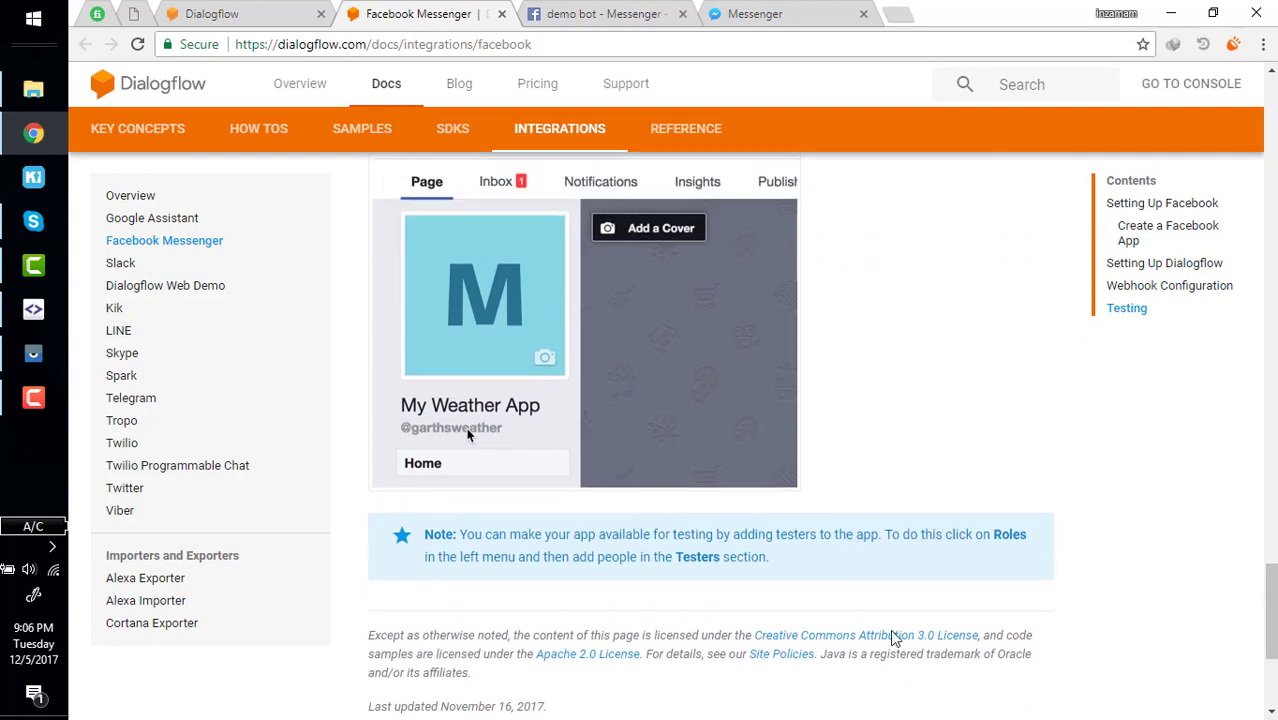
pyautogui.scroll(3, 888, 422)
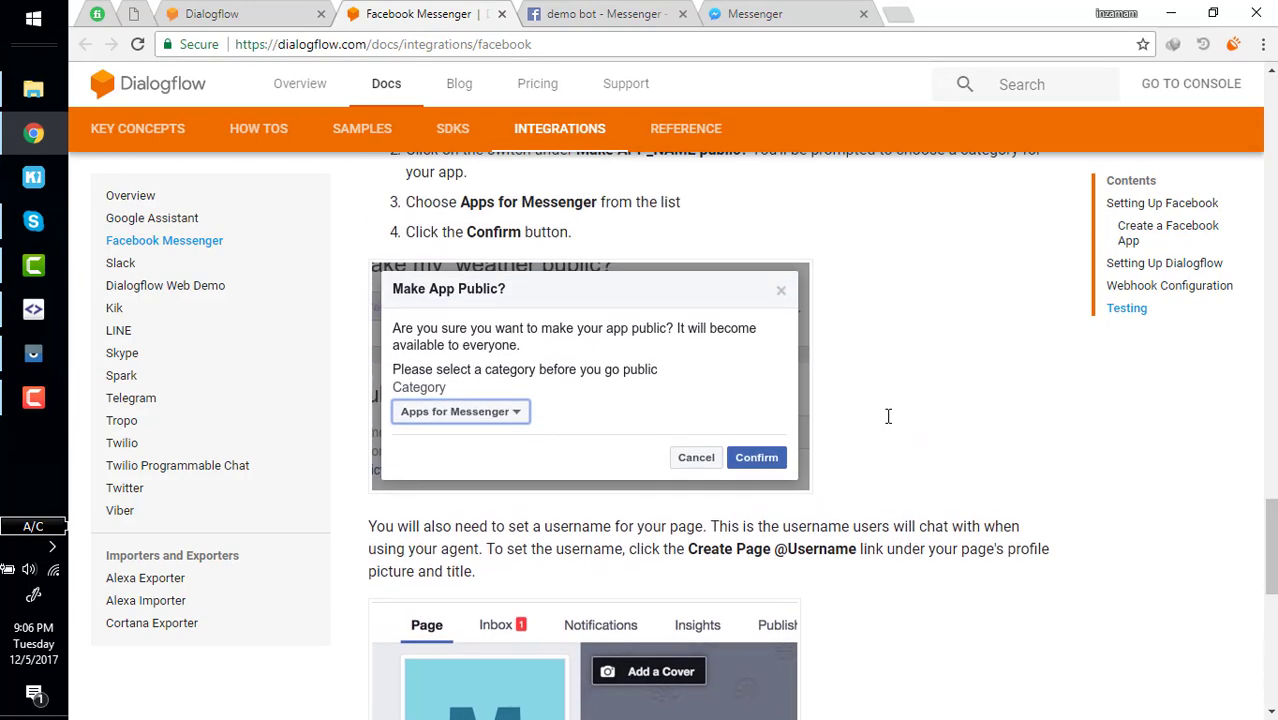
# Step: Return to the demo bot's Messenger settings and examine the pages_messaging permission entry
pyautogui.click(585, 13)
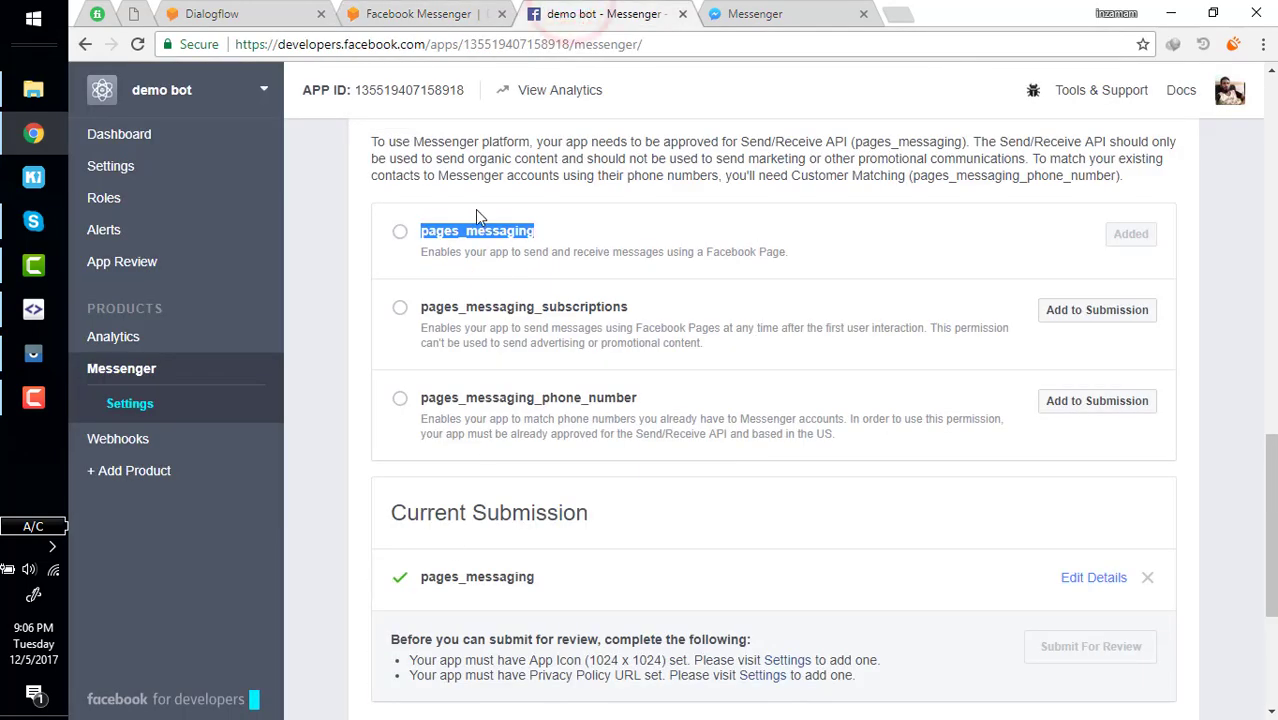
pyautogui.doubleClick(443, 229)
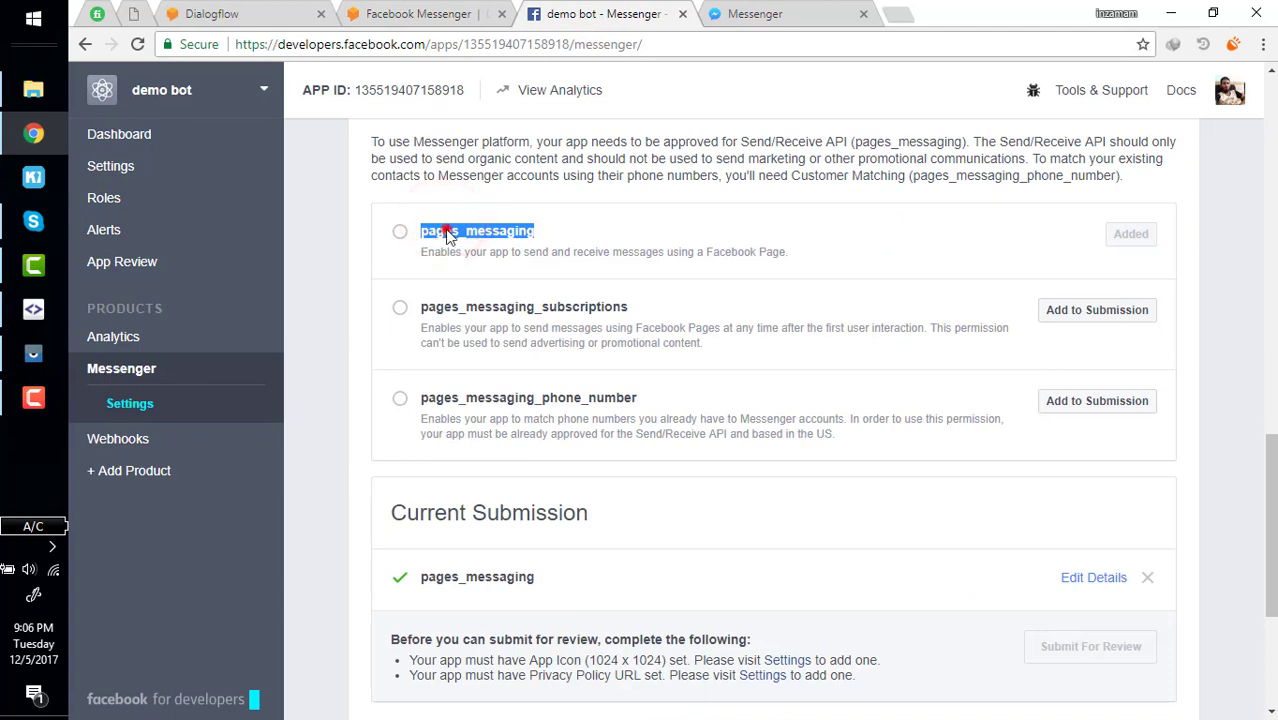
pyautogui.click(475, 230)
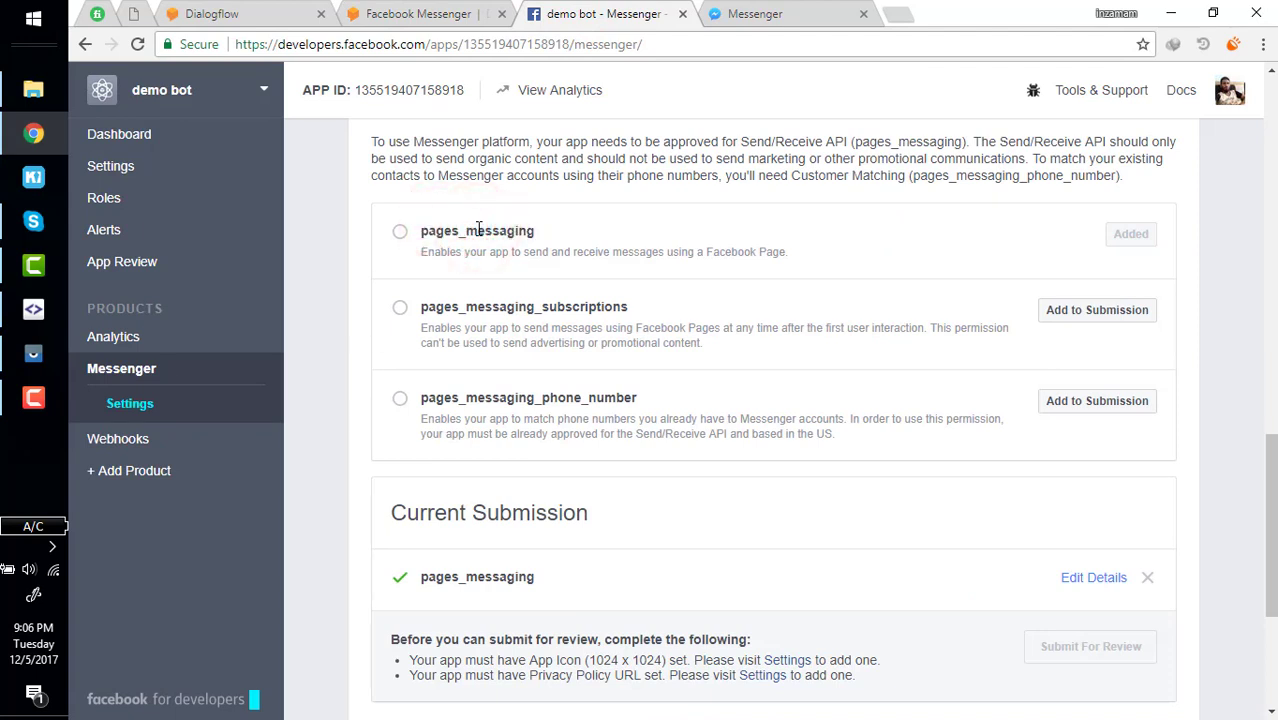
pyautogui.moveTo(420, 233); pyautogui.dragTo(522, 226)
pyautogui.click(590, 236)
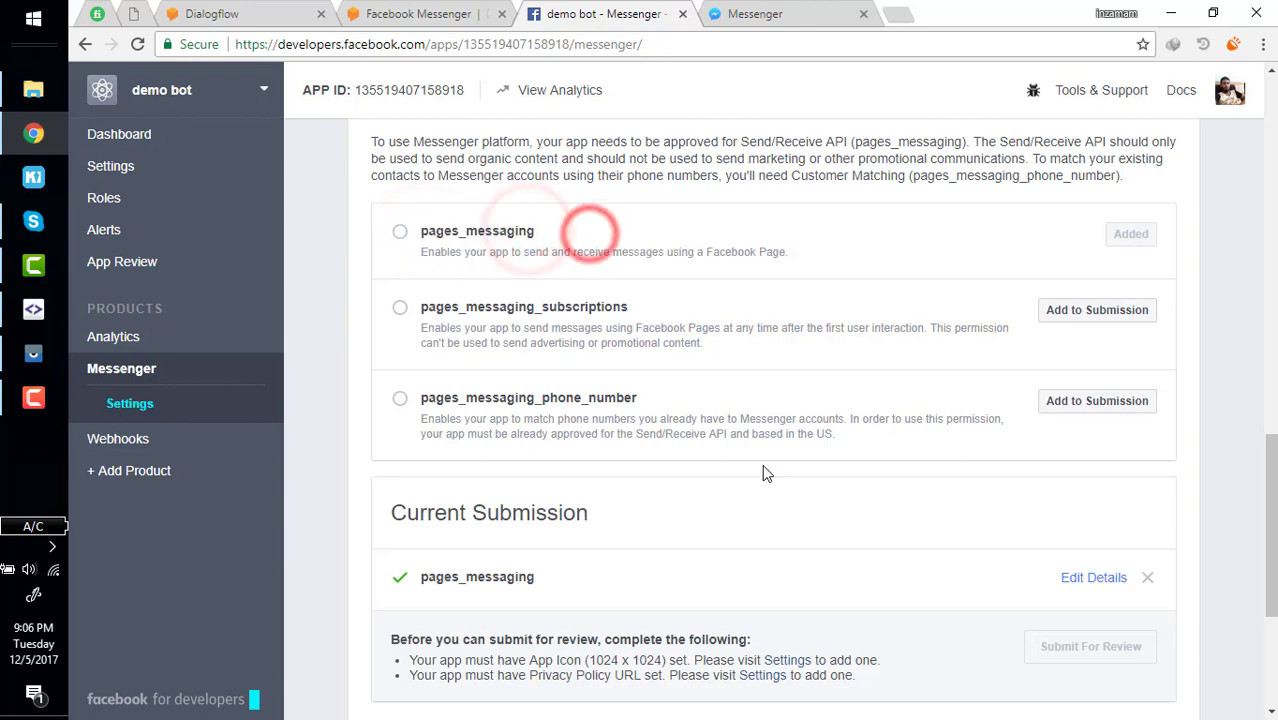
pyautogui.click(385, 13)
pyautogui.click(588, 12)
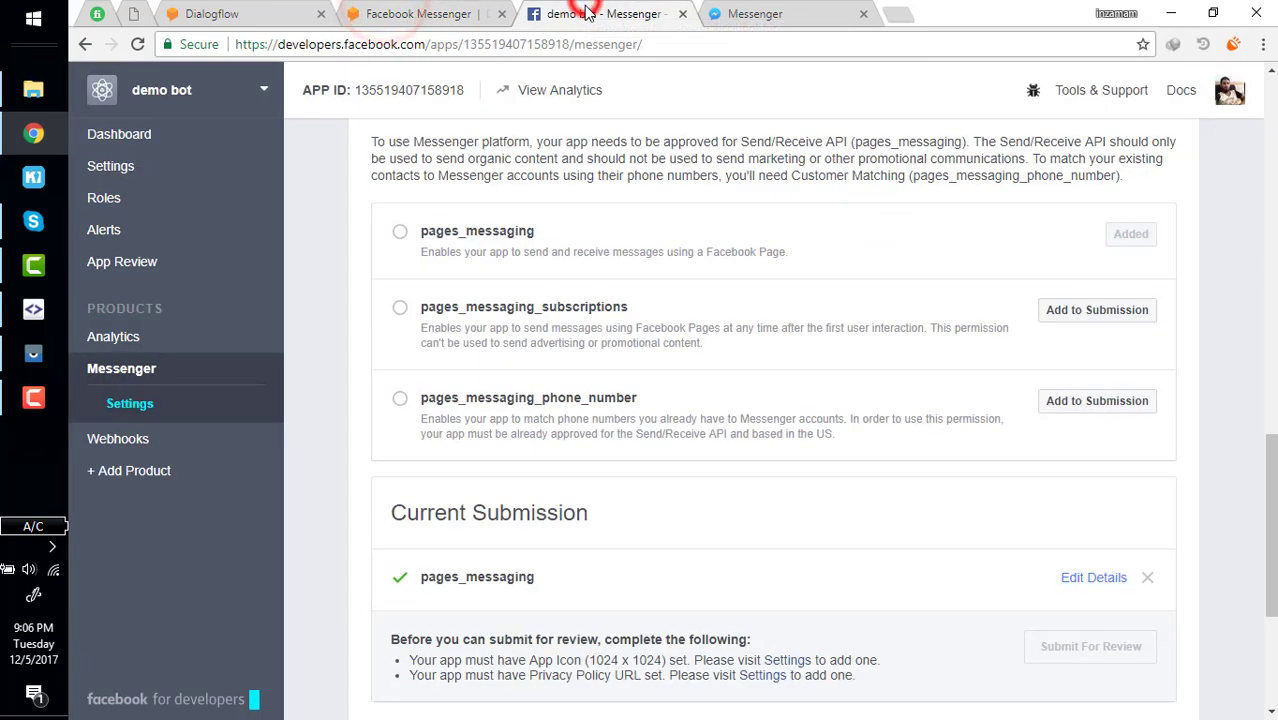
# Step: Read the app icon and privacy policy URL requirements listed under Current Submission
pyautogui.scroll(-2, 764, 466)
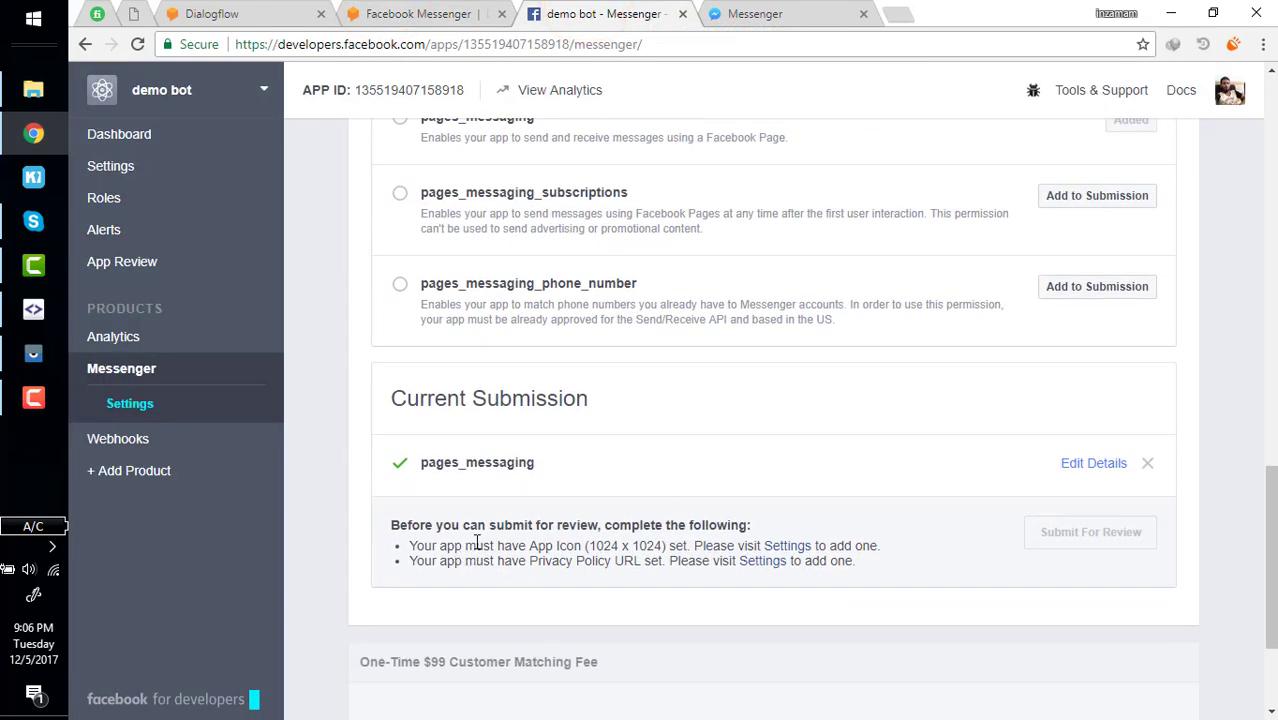
pyautogui.moveTo(475, 541); pyautogui.dragTo(545, 560)
pyautogui.tripleClick(592, 558)
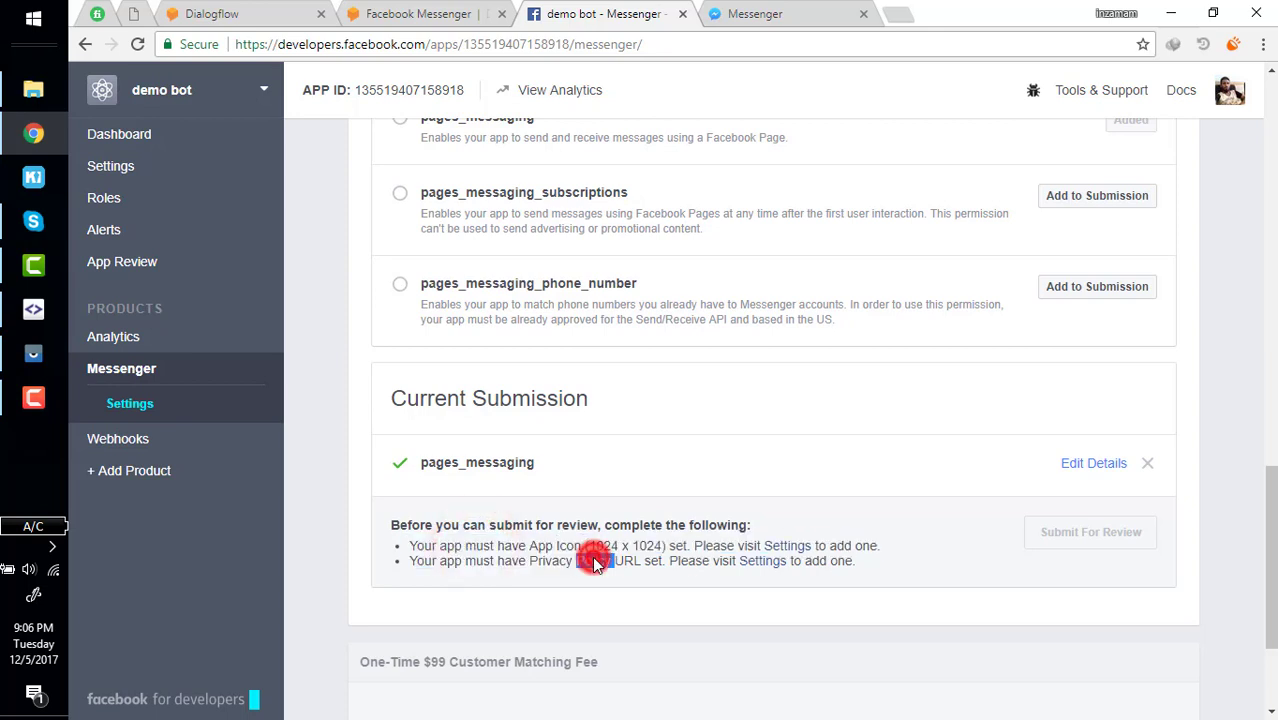
pyautogui.tripleClick(511, 547)
pyautogui.click(511, 547)
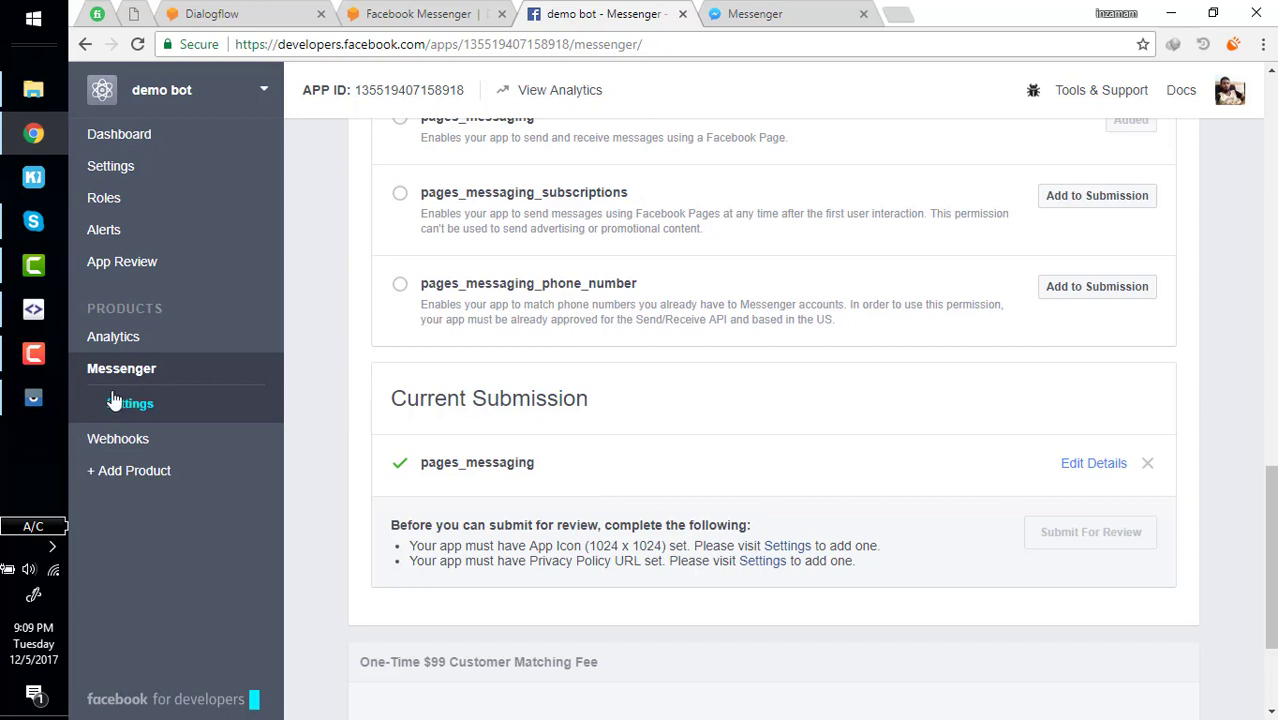
# Step: Switch to the mirrored phone's Demo bot conversation and send the messages "hi" and "hello"
pyautogui.click(32, 404)
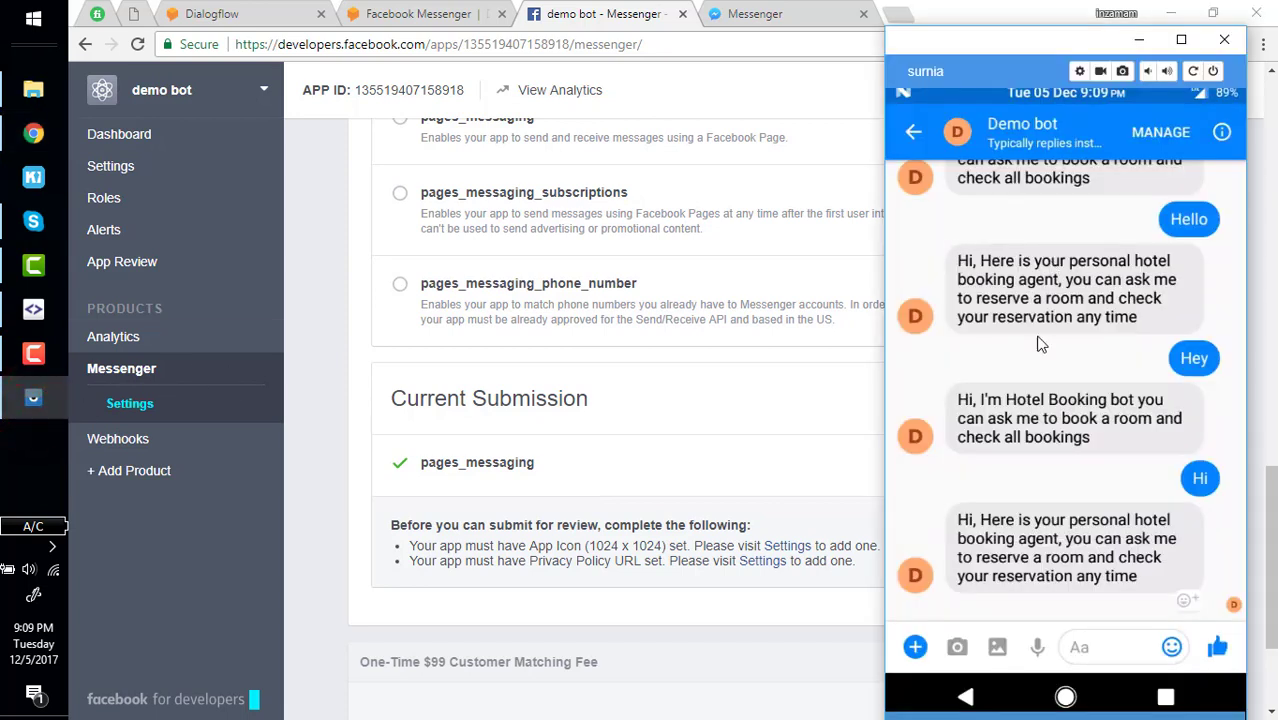
pyautogui.scroll(1, 1038, 600)
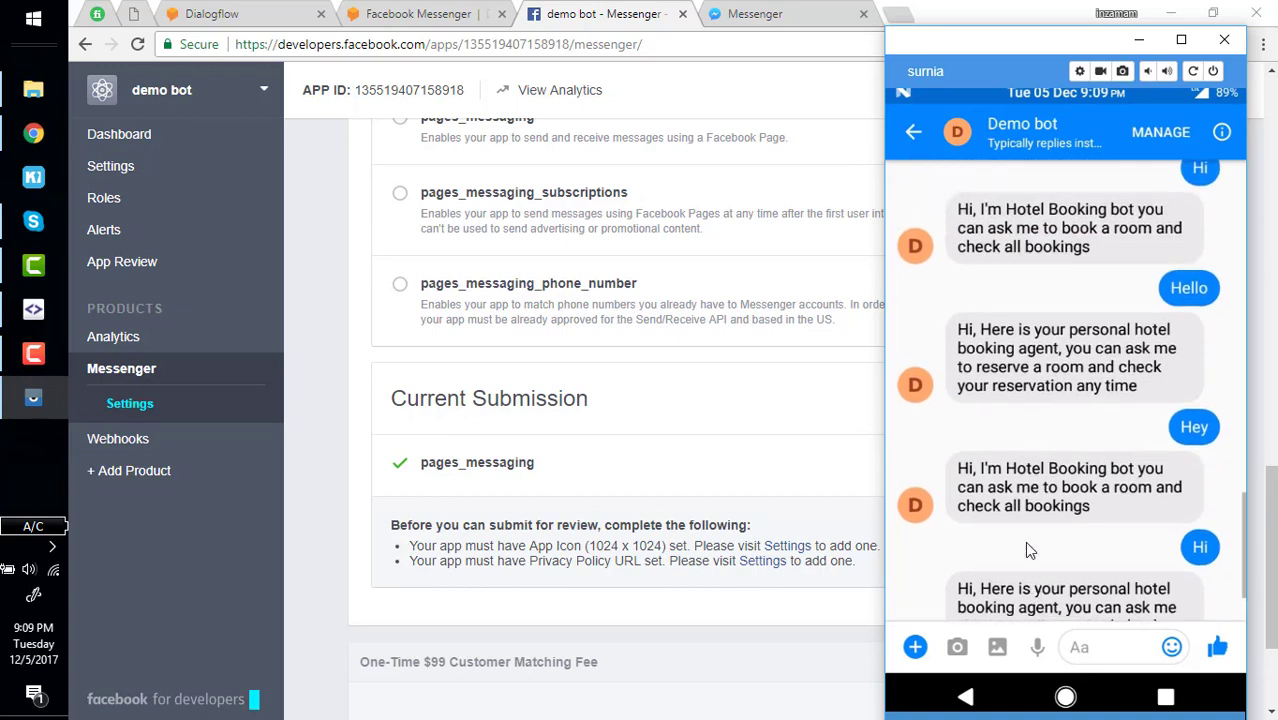
pyautogui.click(1098, 646)
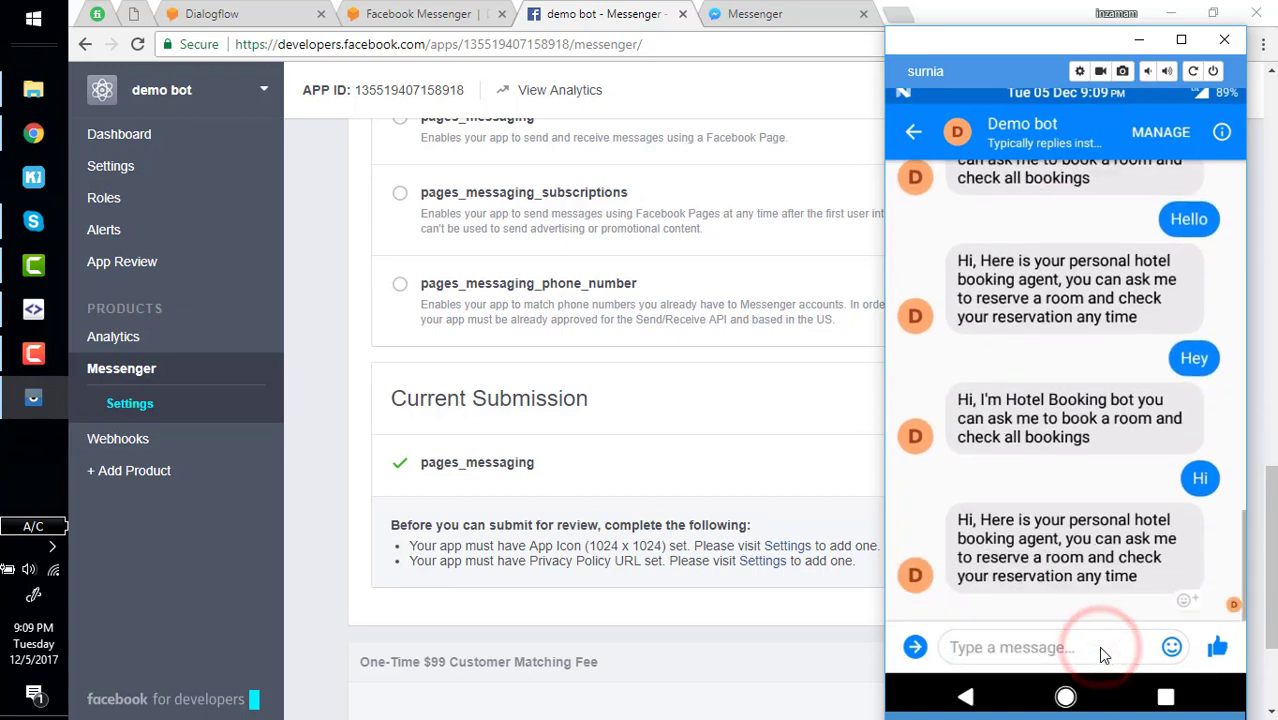
pyautogui.write('hi')
pyautogui.press('Return')
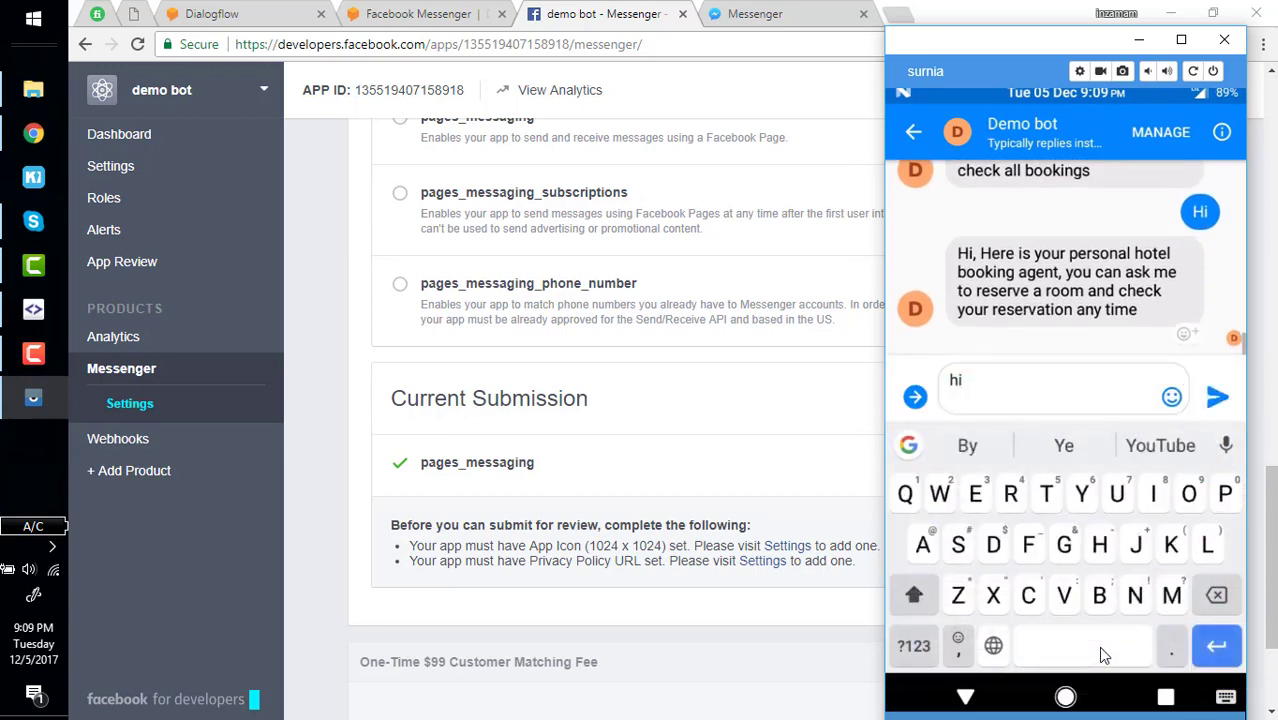
pyautogui.click(1218, 392)
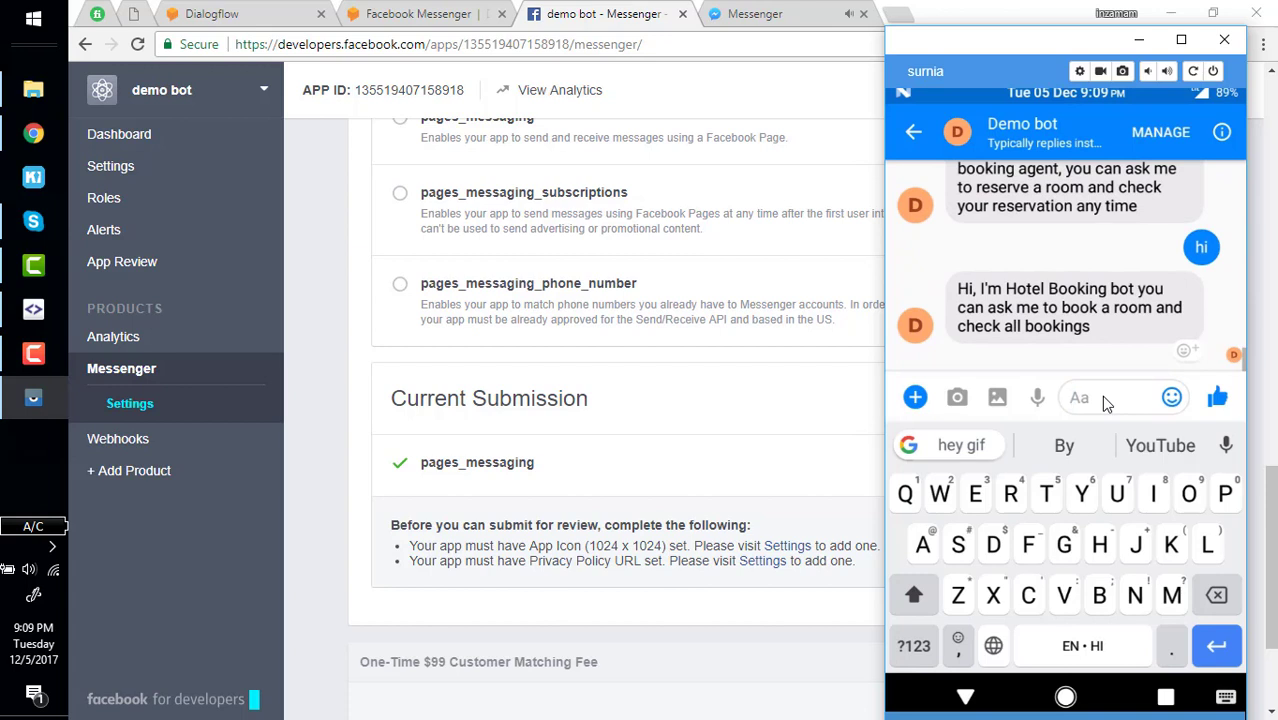
pyautogui.write('hello')
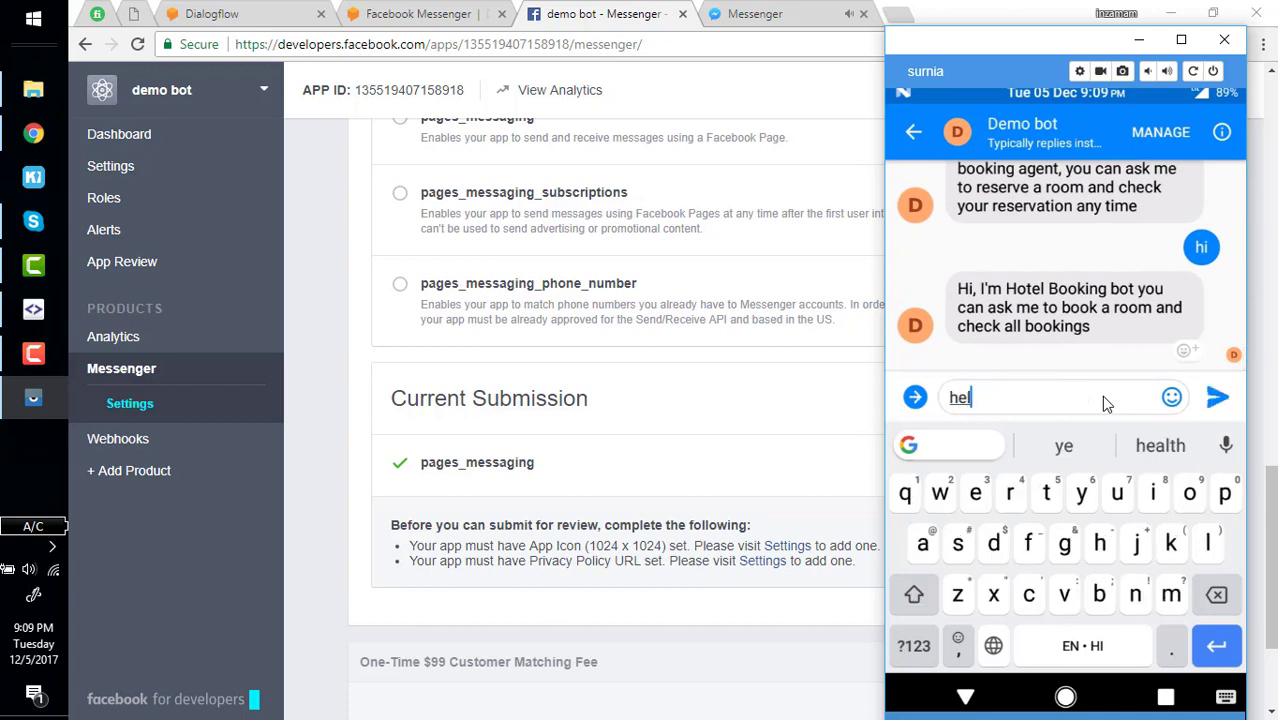
pyautogui.click(1216, 399)
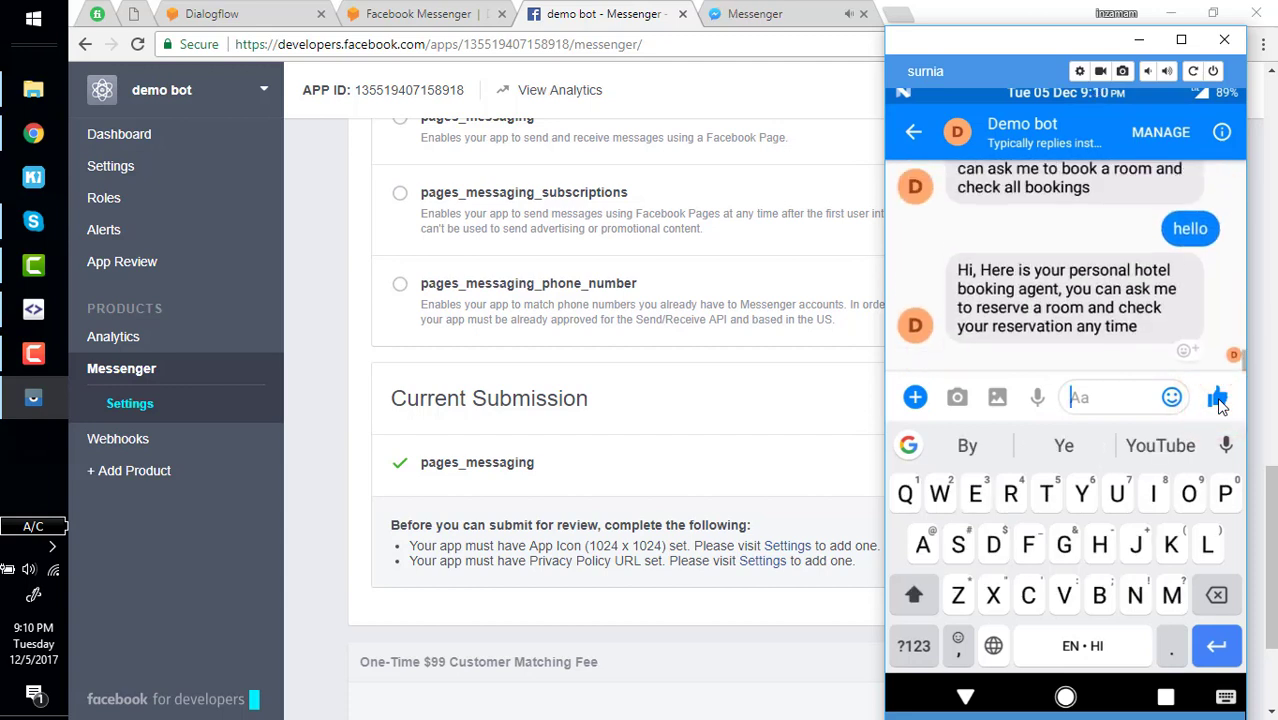
# Step: Send Demo bot the message "show me bookings" from the mirrored phone, correcting the misspelled last word before sending
pyautogui.write('show ')
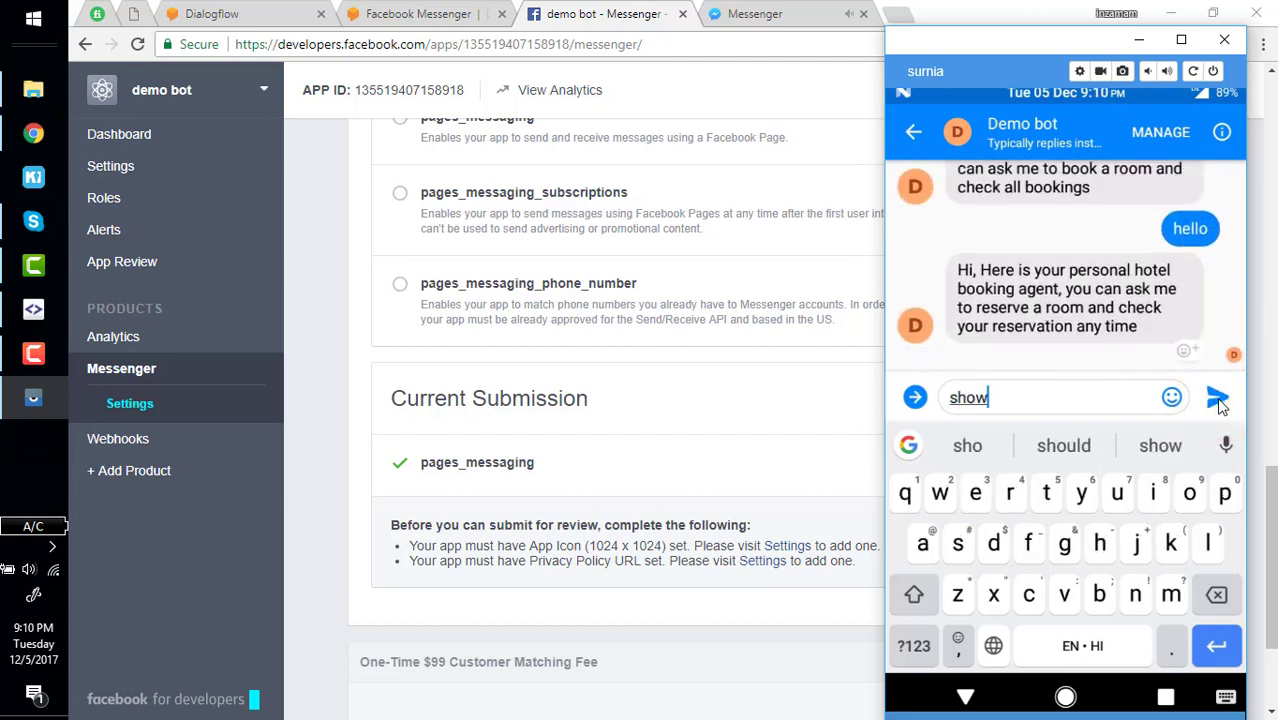
pyautogui.write('me')
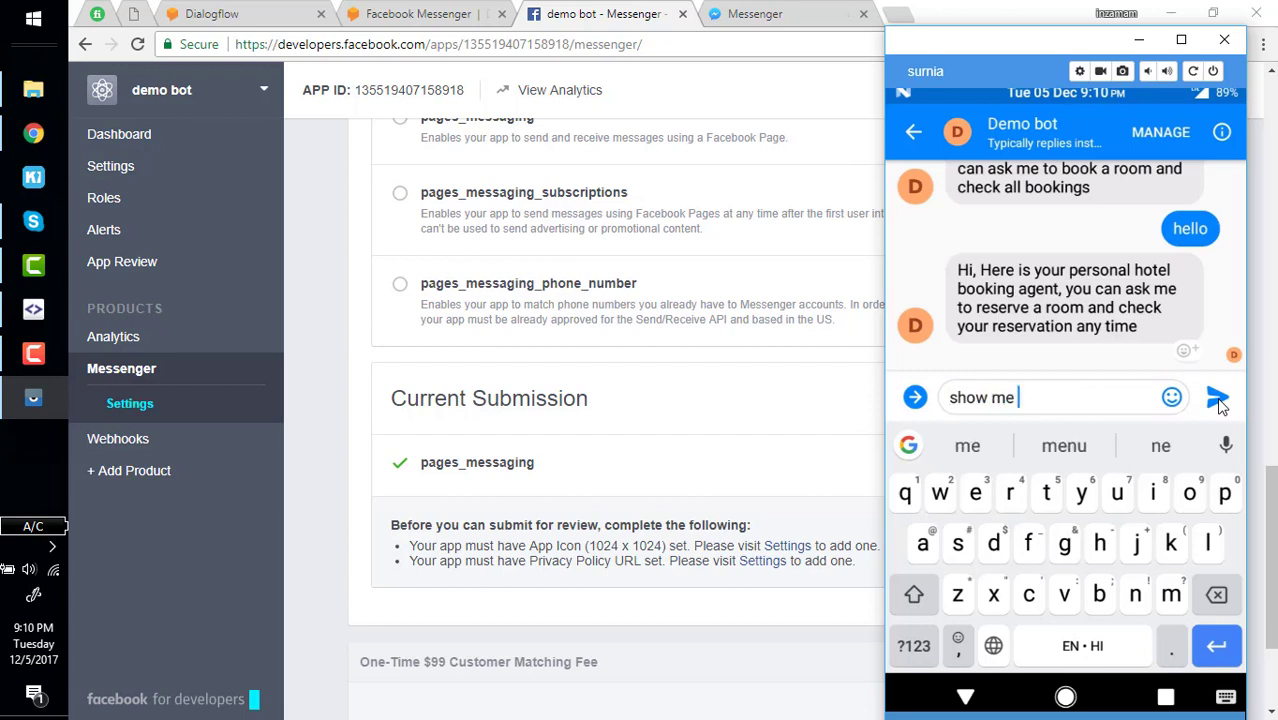
pyautogui.write(' bnoo')
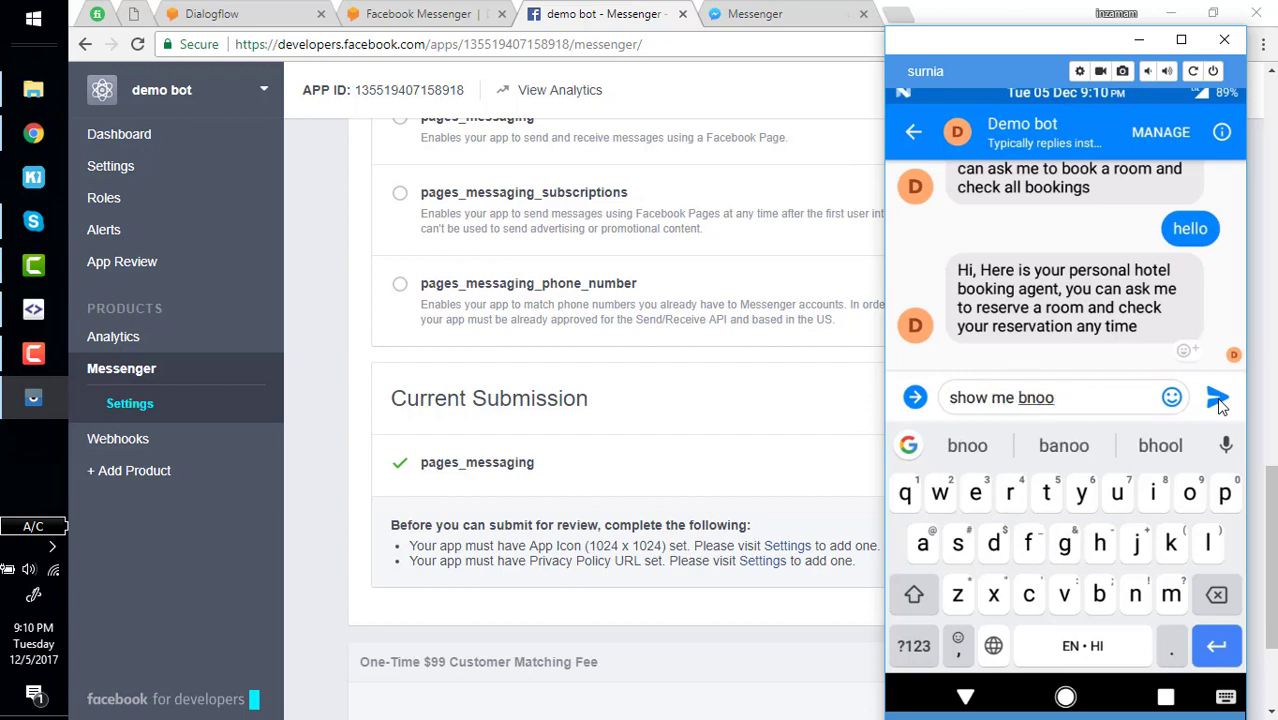
pyautogui.write('kings')
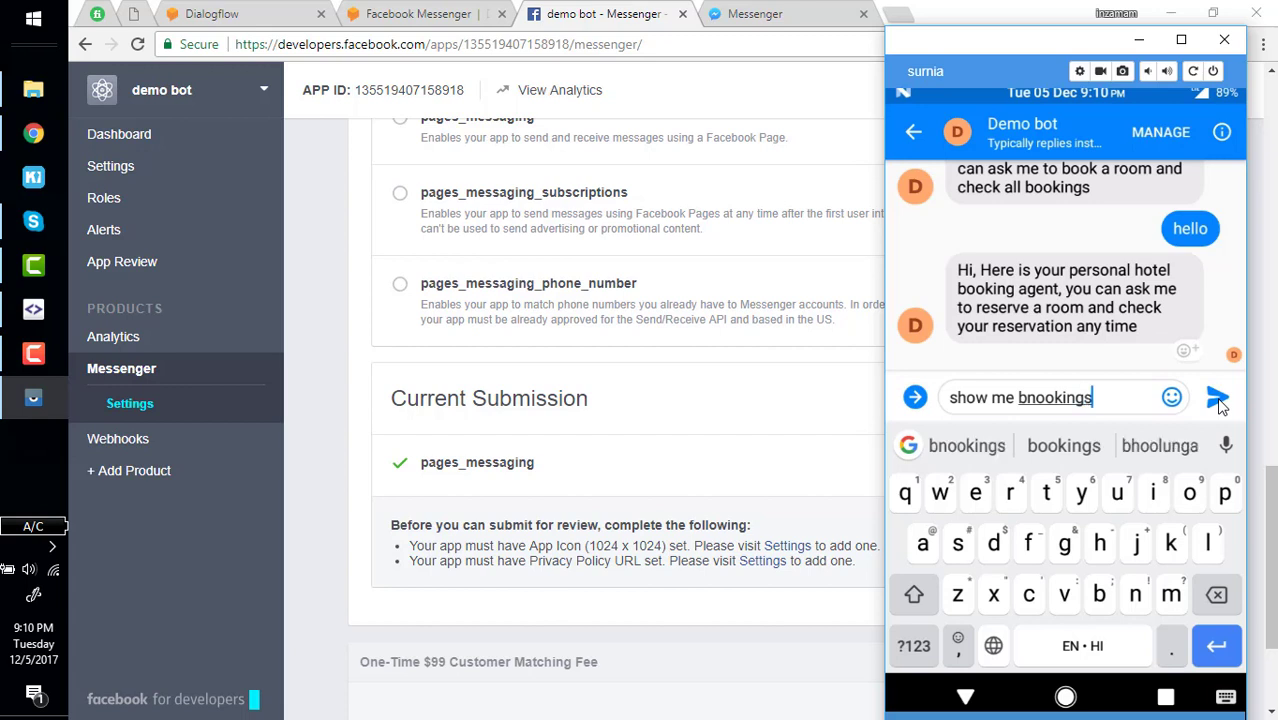
pyautogui.click(1088, 448)
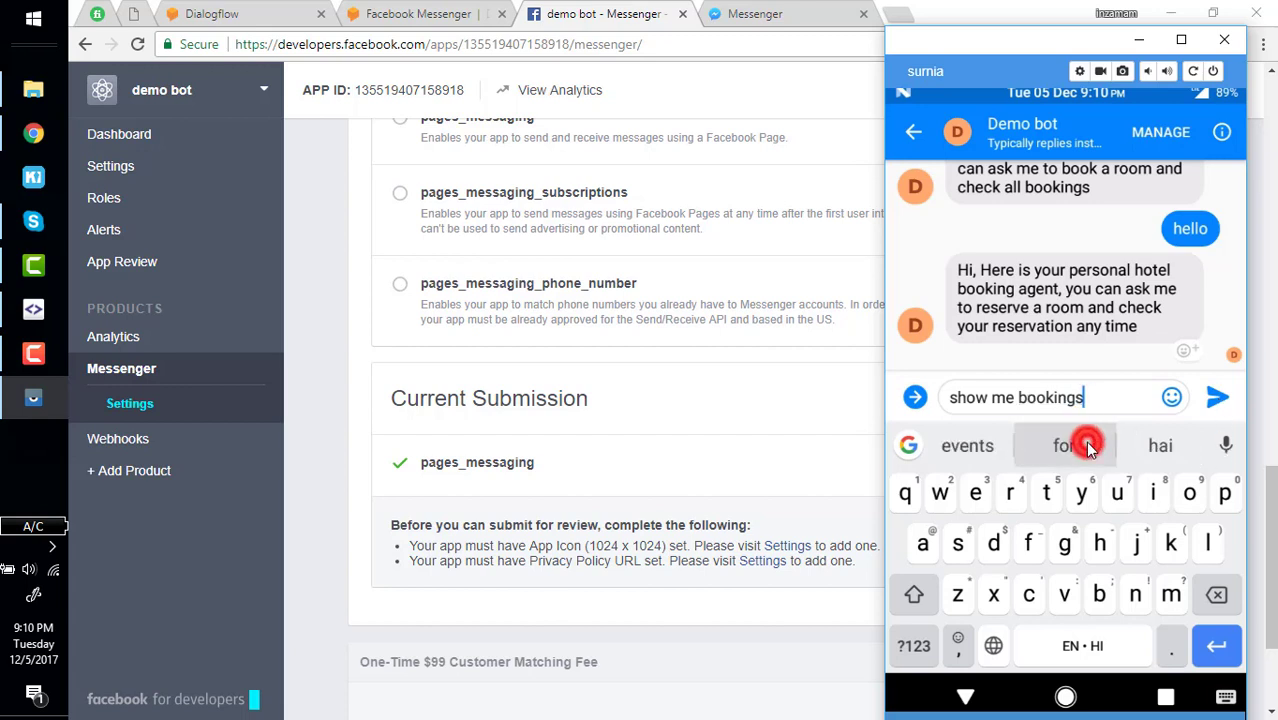
pyautogui.click(1092, 452)
pyautogui.press('BackSpace')
pyautogui.press('BackSpace')
pyautogui.press('BackSpace')
pyautogui.press('BackSpace')
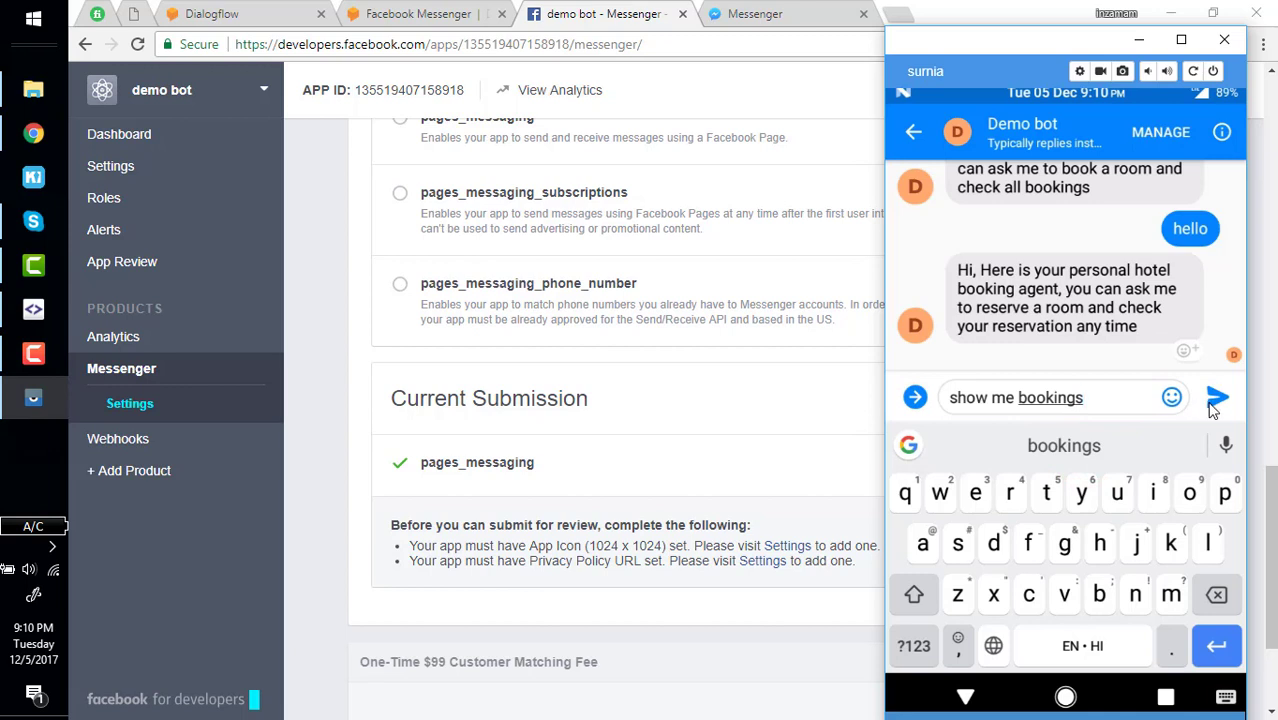
pyautogui.click(1211, 400)
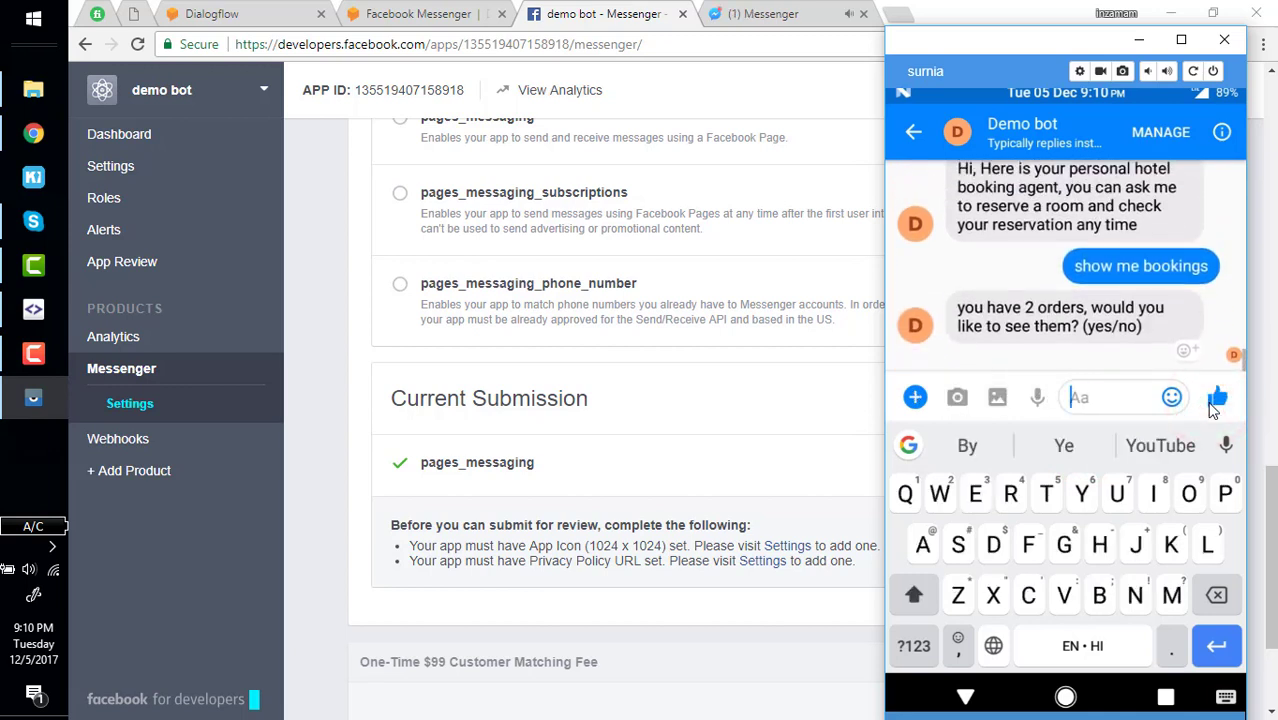
# Step: Answer Demo bot's question about seeing the orders with "yes", then minimize the phone mirror window
pyautogui.write('ye')
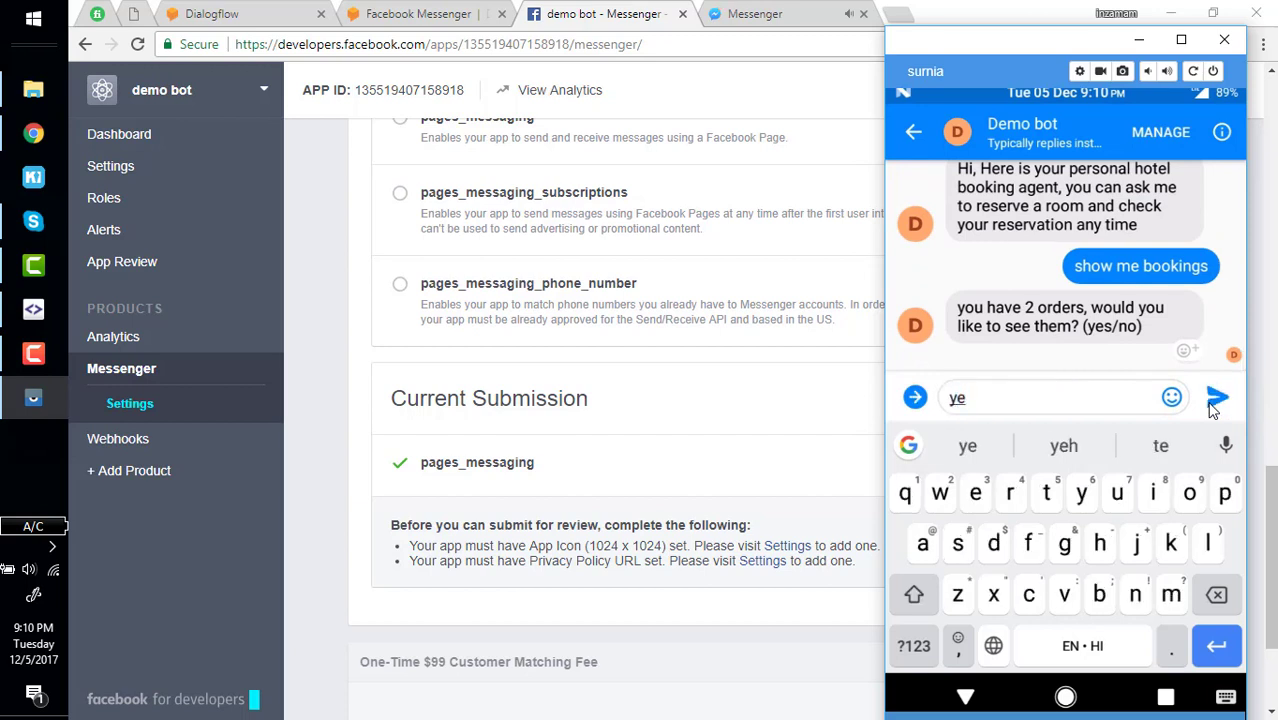
pyautogui.write('s')
pyautogui.click(1213, 399)
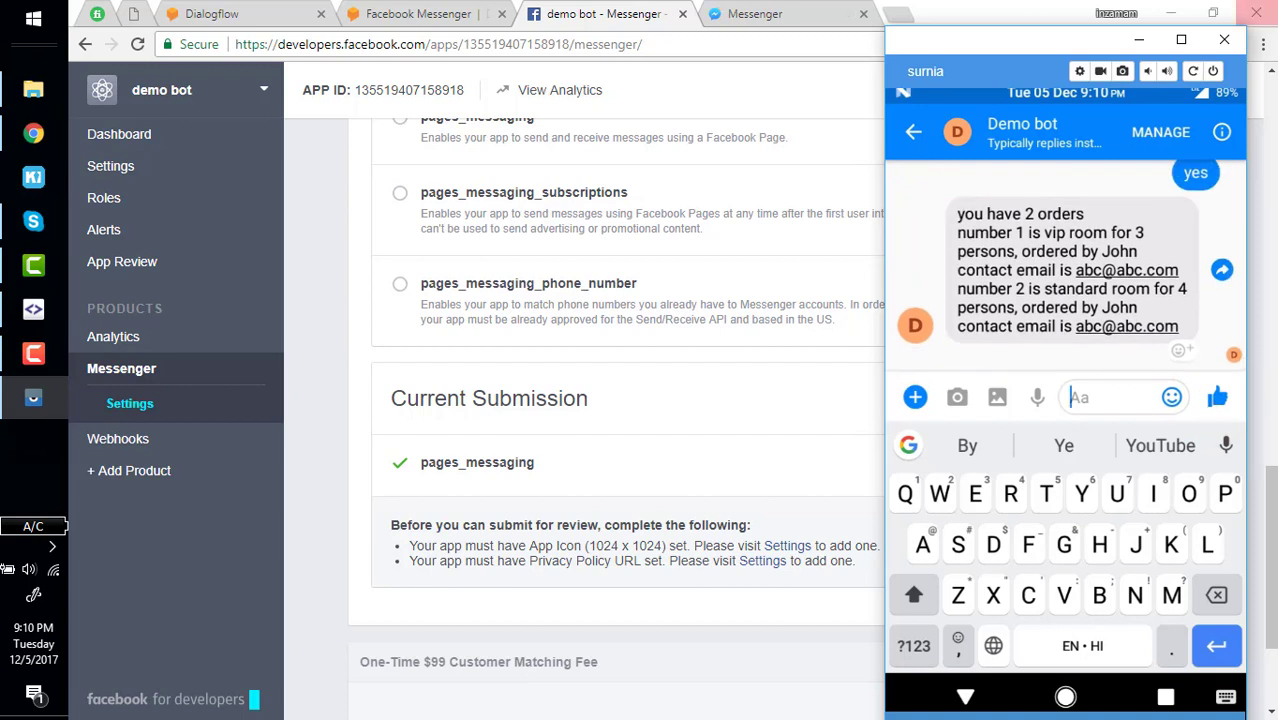
pyautogui.click(1138, 40)
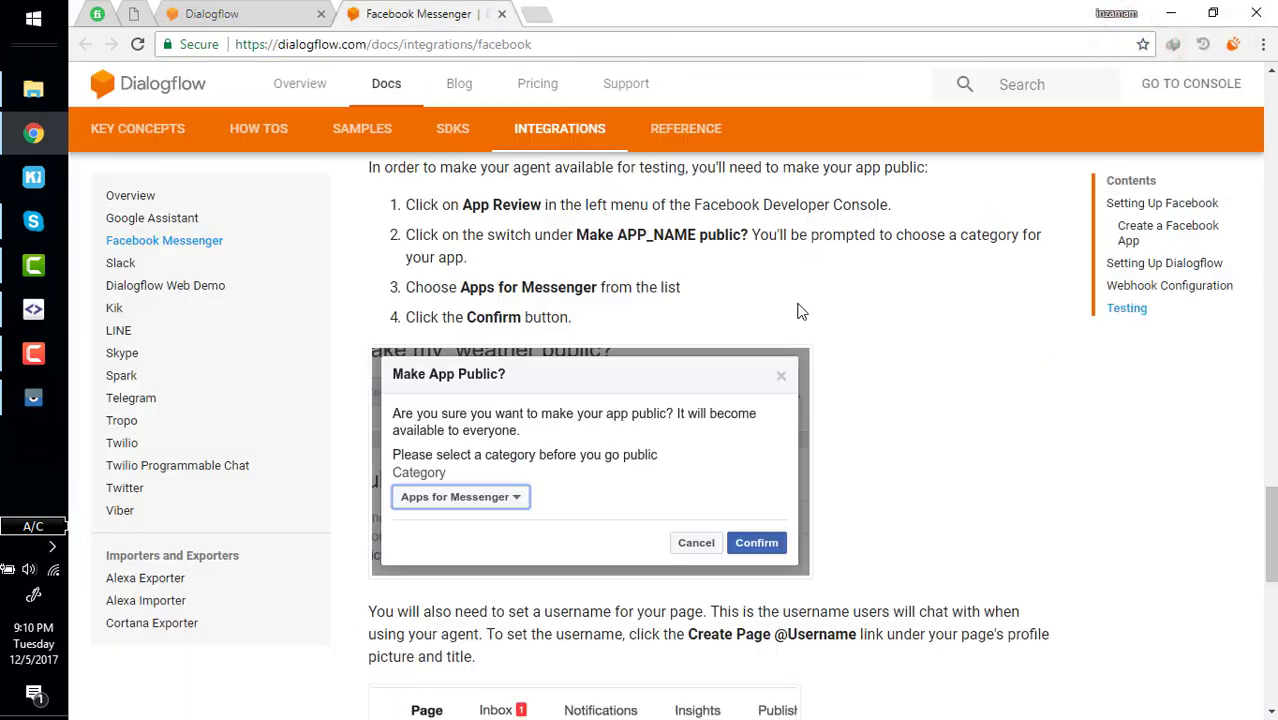